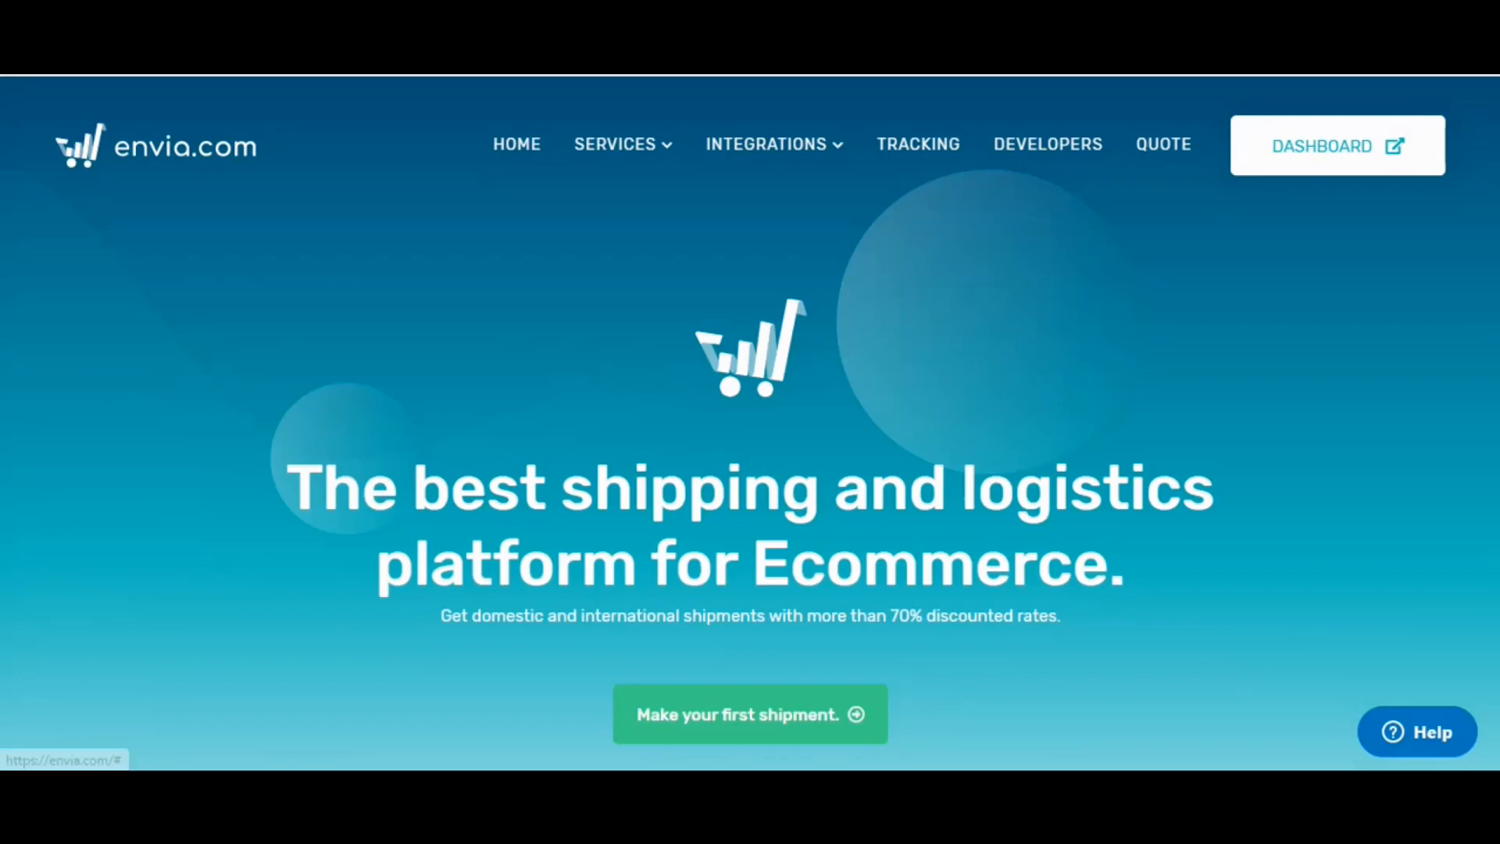
Go to the Ecommerce integrations page and start the Zoho Inventory integration.
mouse_move(774, 144)
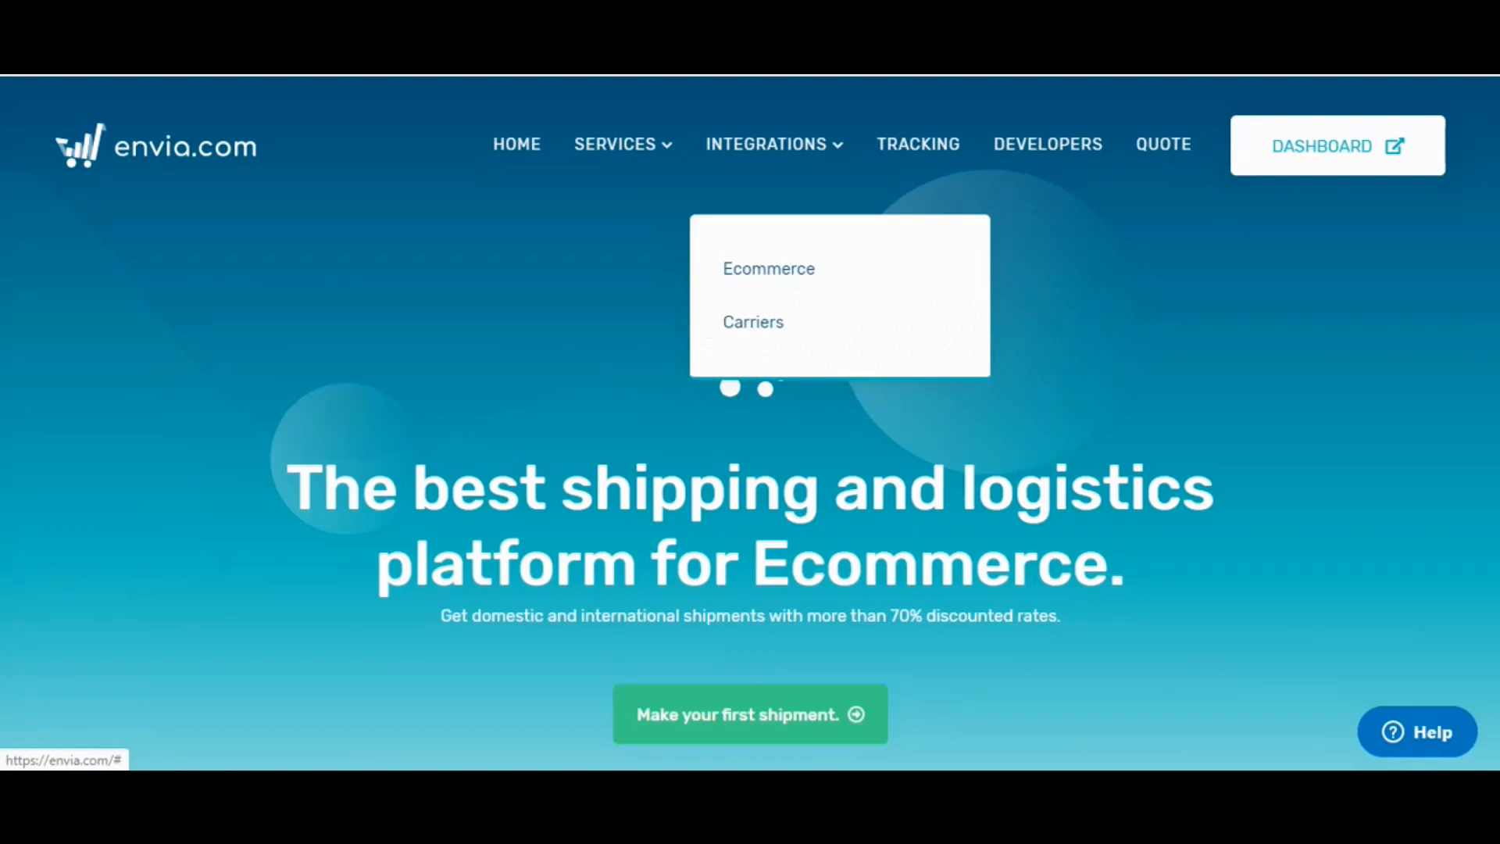
click(769, 269)
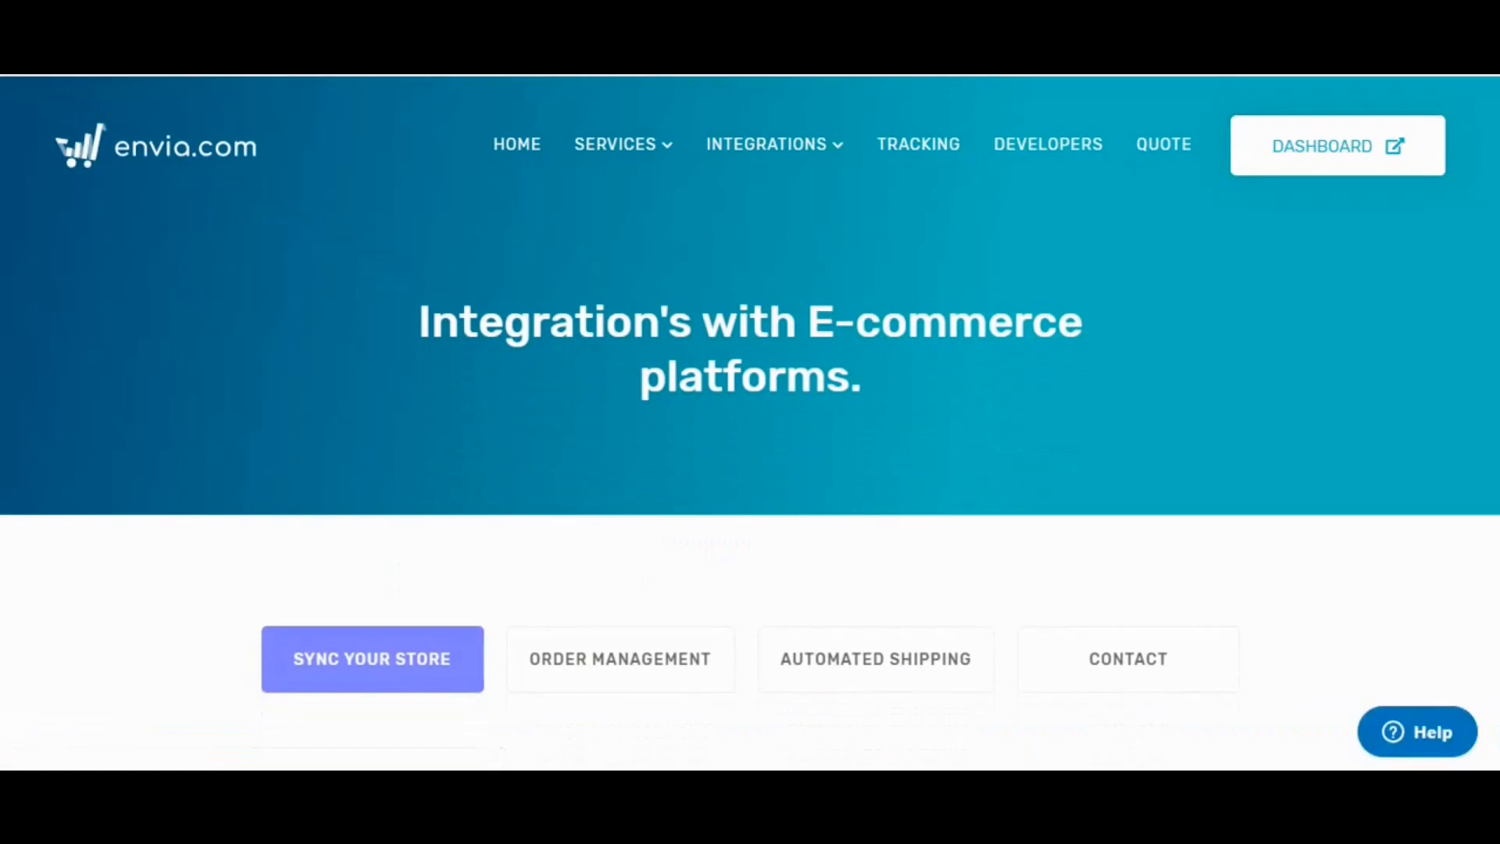
scroll(750, 422, down, 6)
scroll(751, 422, down, 6)
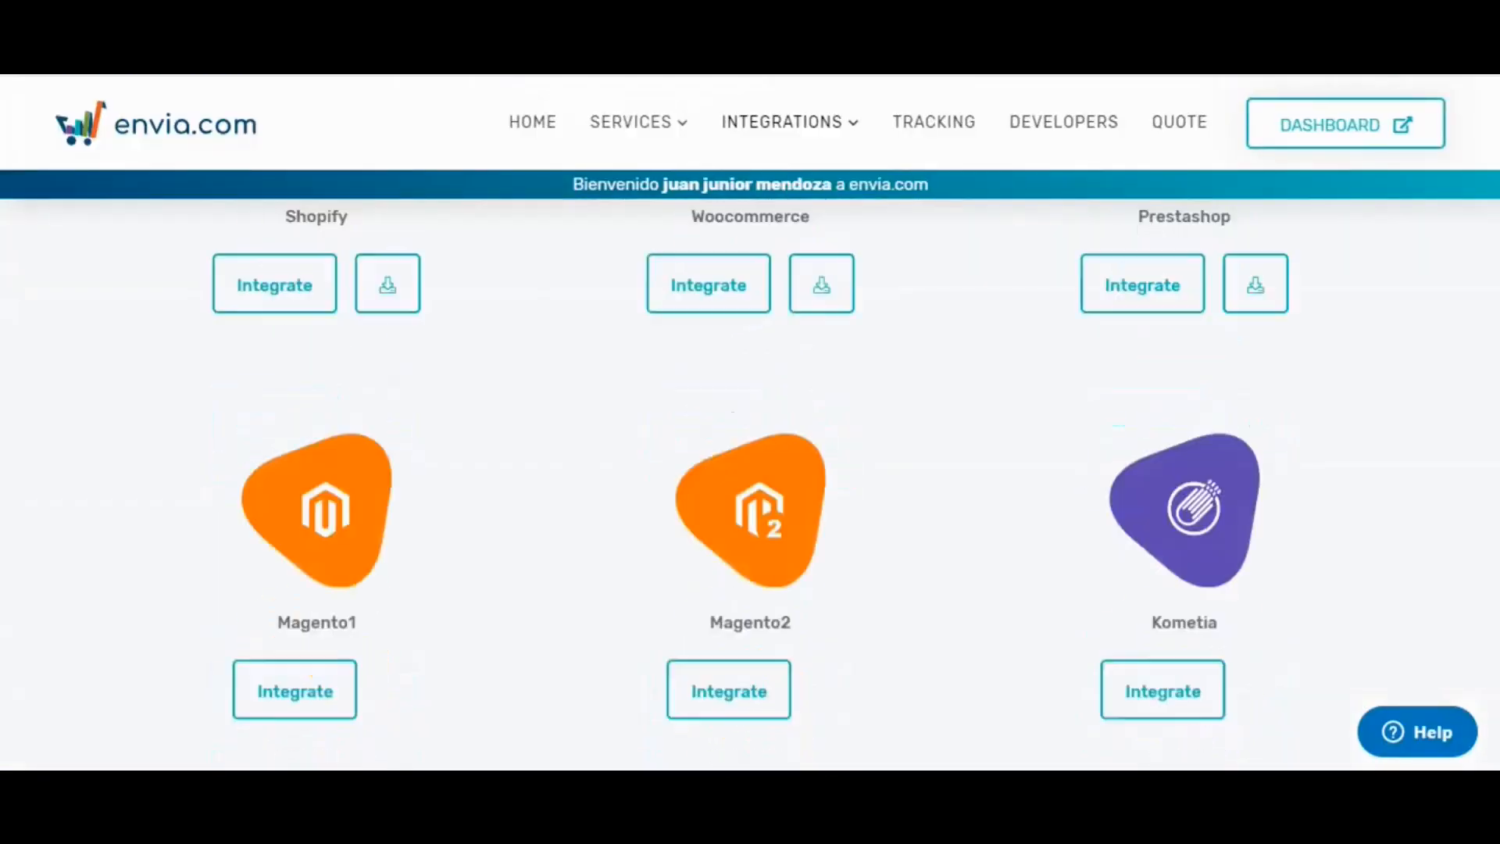
scroll(750, 422, down, 4)
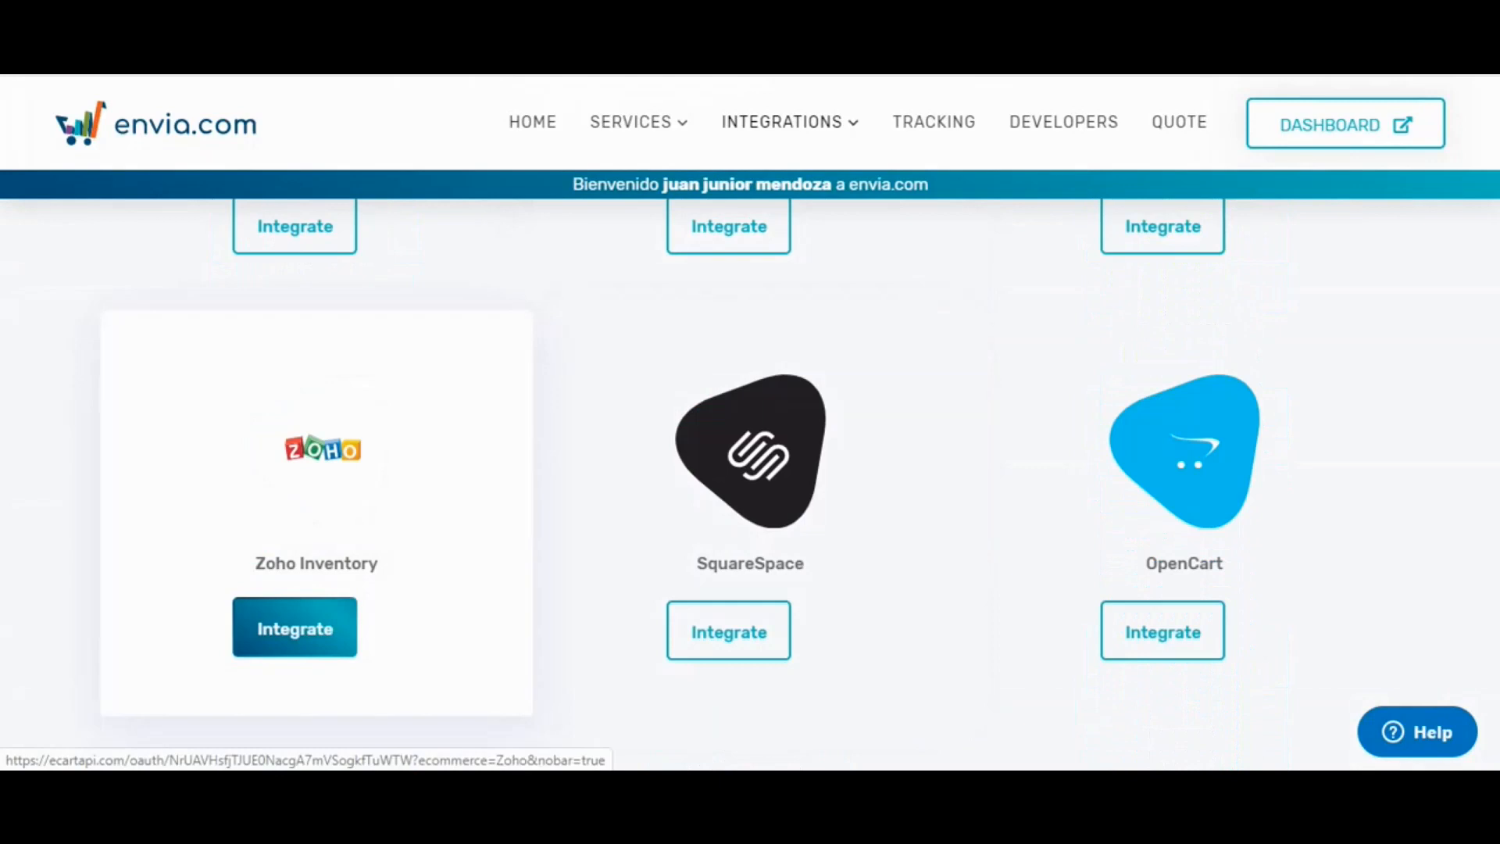
click(295, 627)
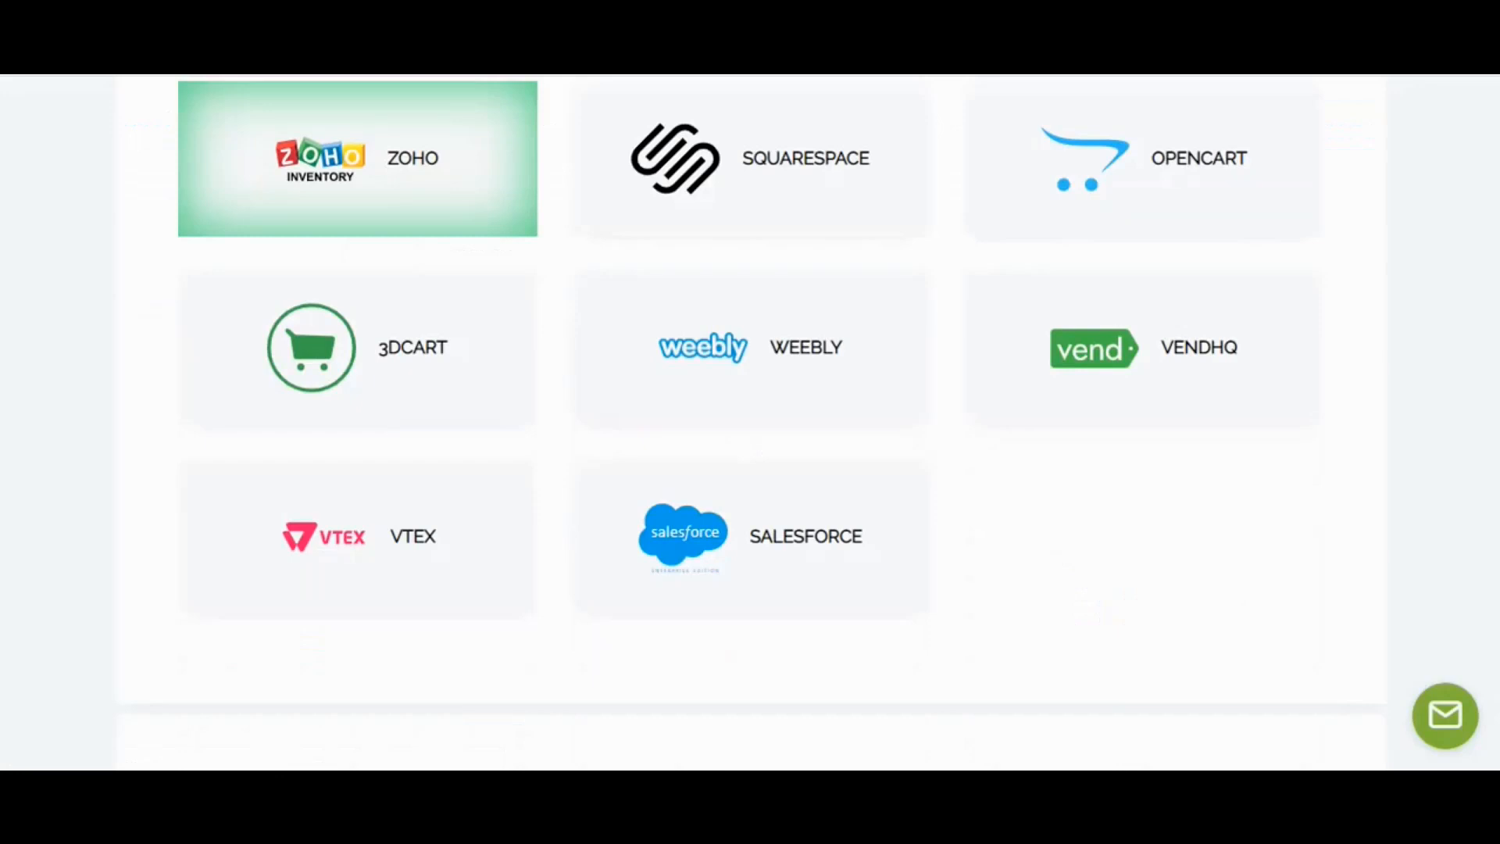
Enter 'Zoho Store' as the store name and continue.
scroll(750, 422, down, 4)
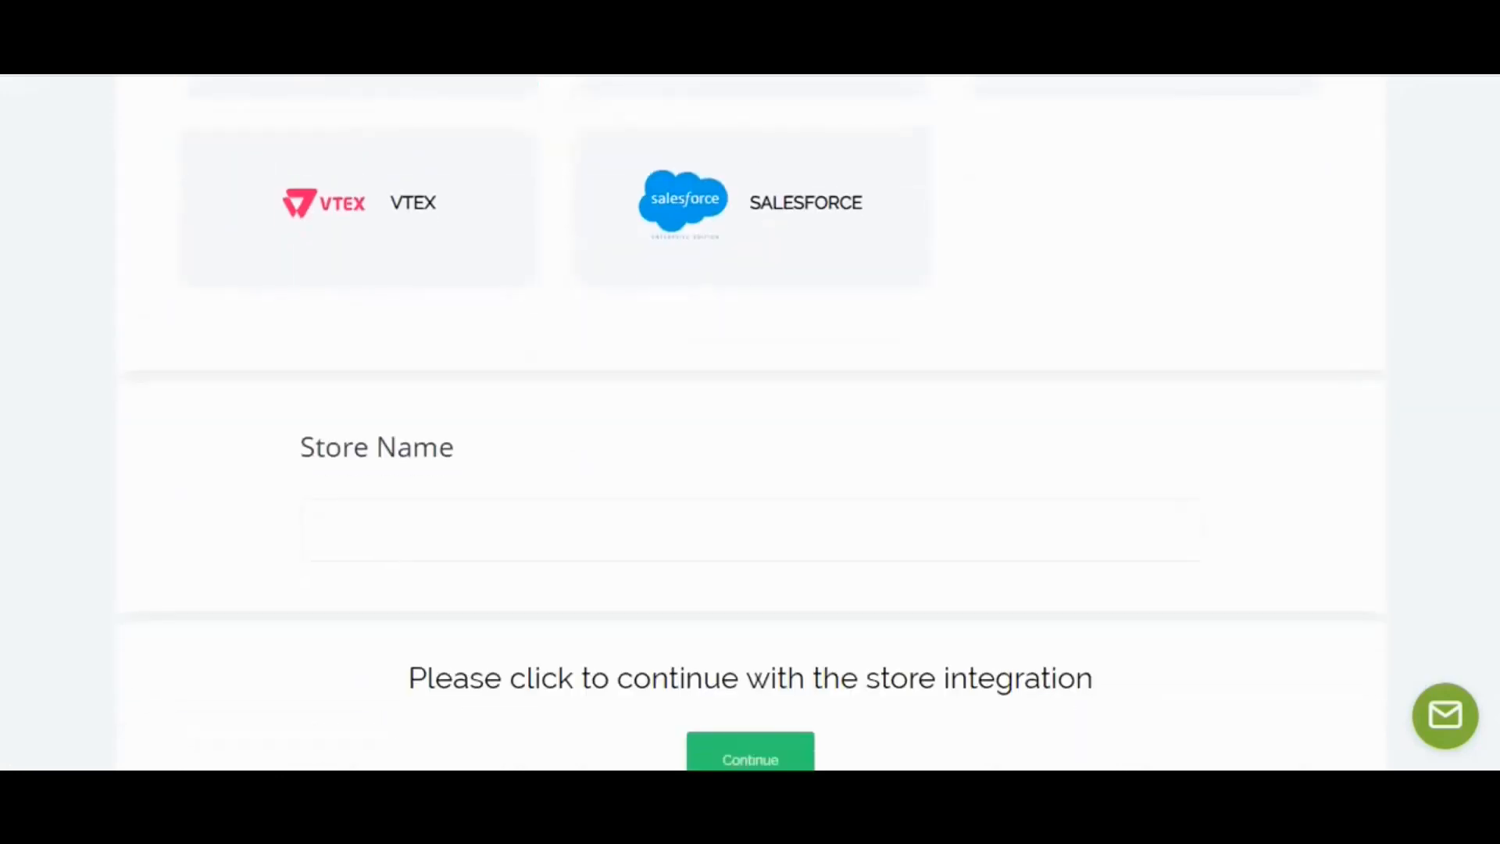
click(324, 530)
text(Zoho )
text(Demos)
key(BackSpace)
key(BackSpace)
key(BackSpace)
key(BackSpace)
key(BackSpace)
text(Store)
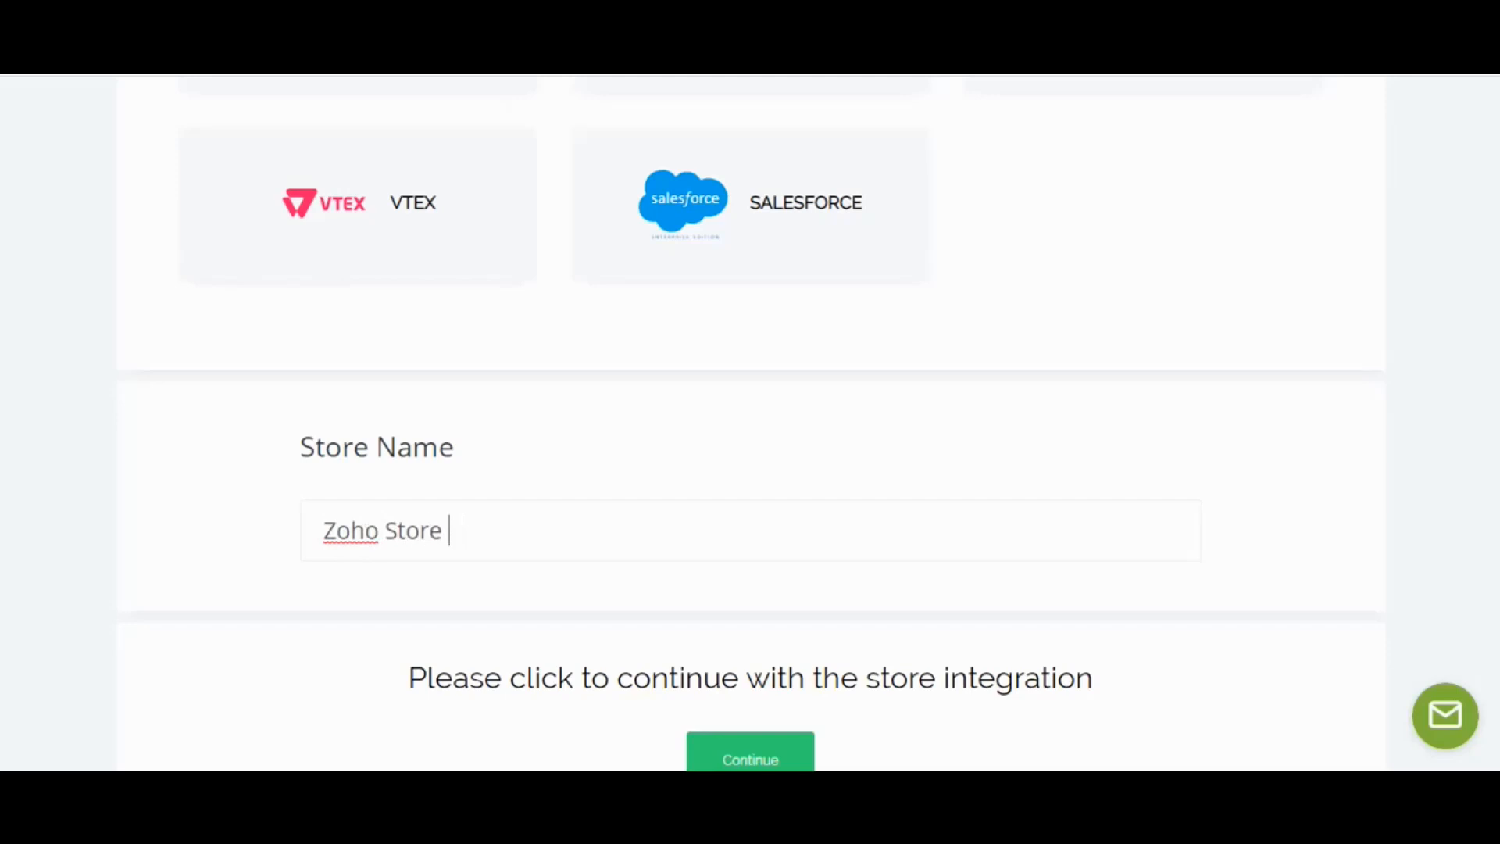
scroll(750, 422, down, 2)
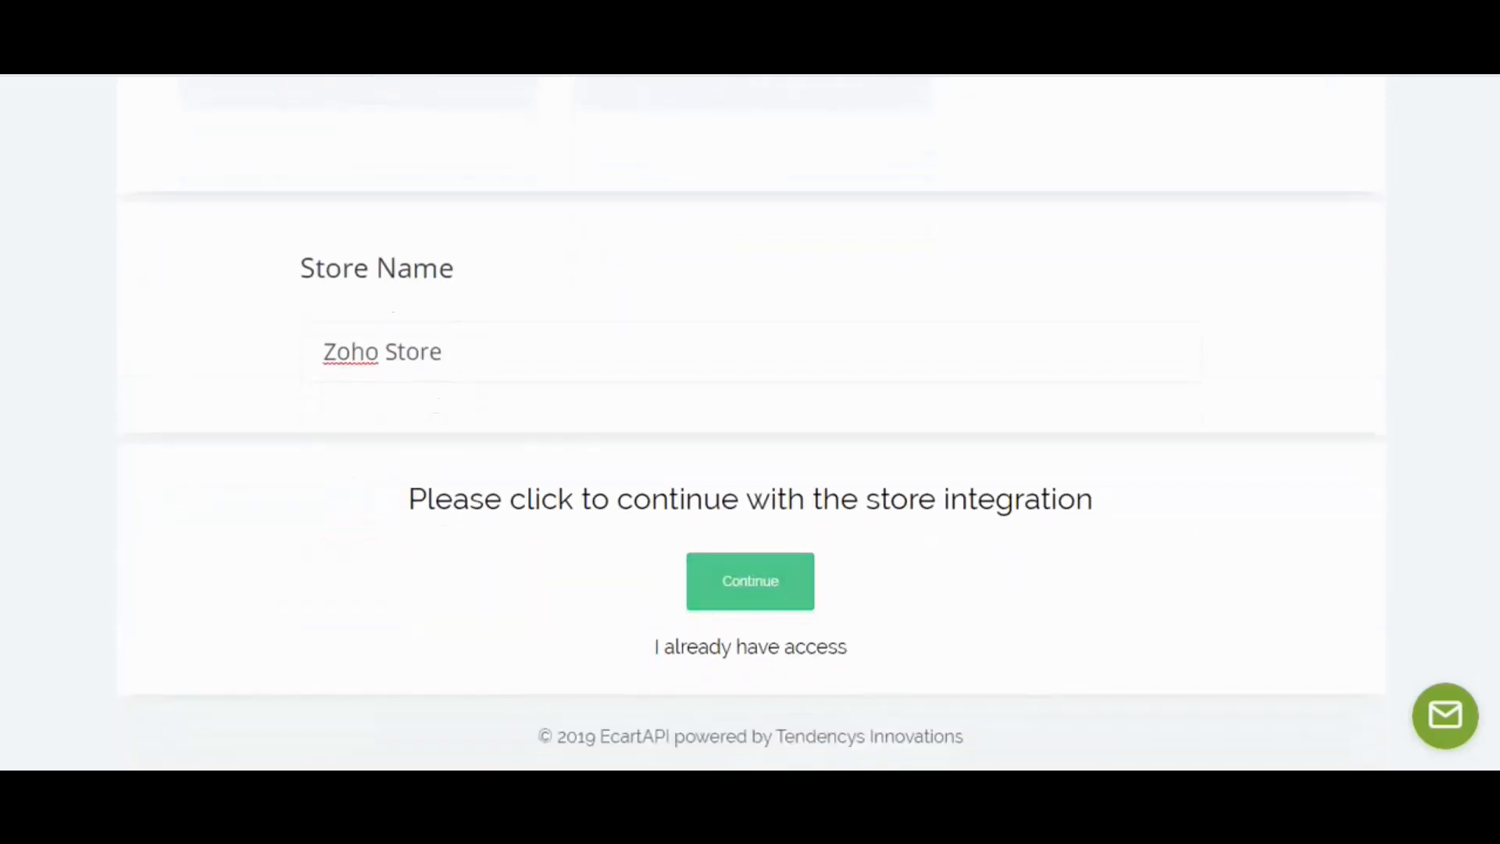
click(750, 581)
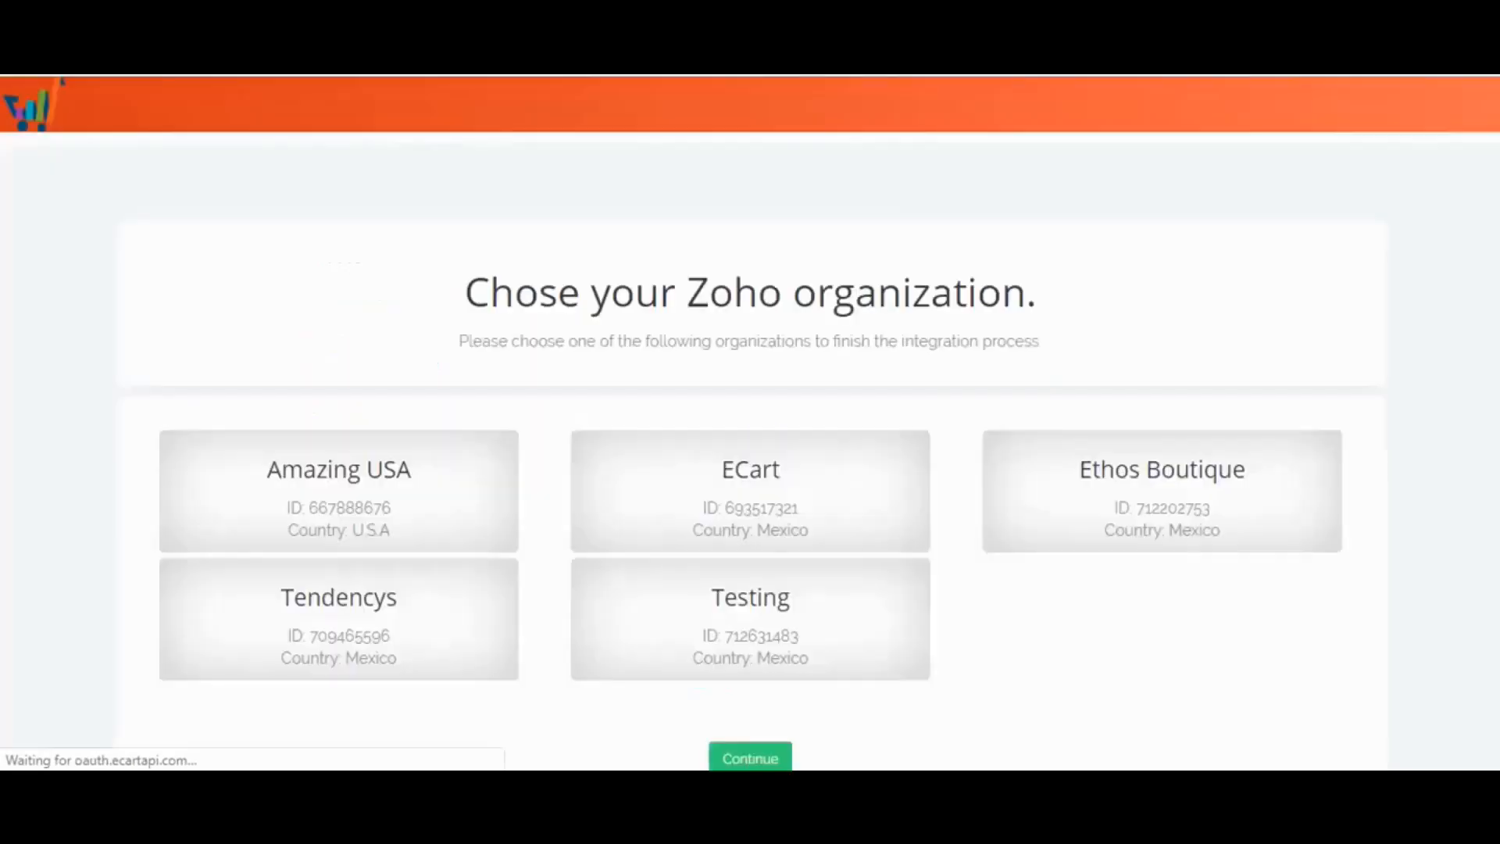
Select the ECart Zoho organization and continue to complete the link.
scroll(750, 451, down, 2)
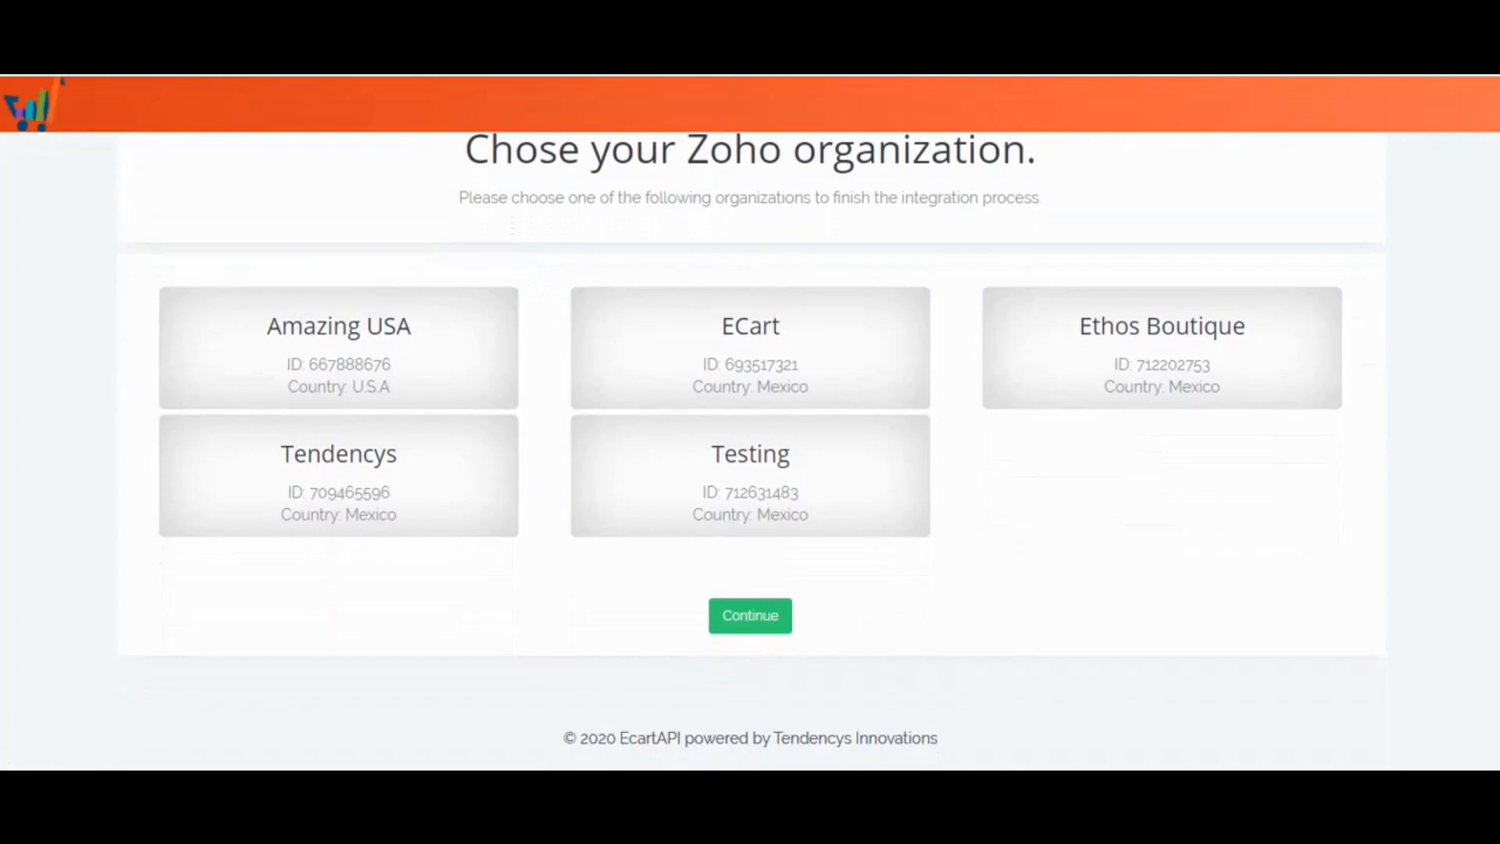
click(750, 348)
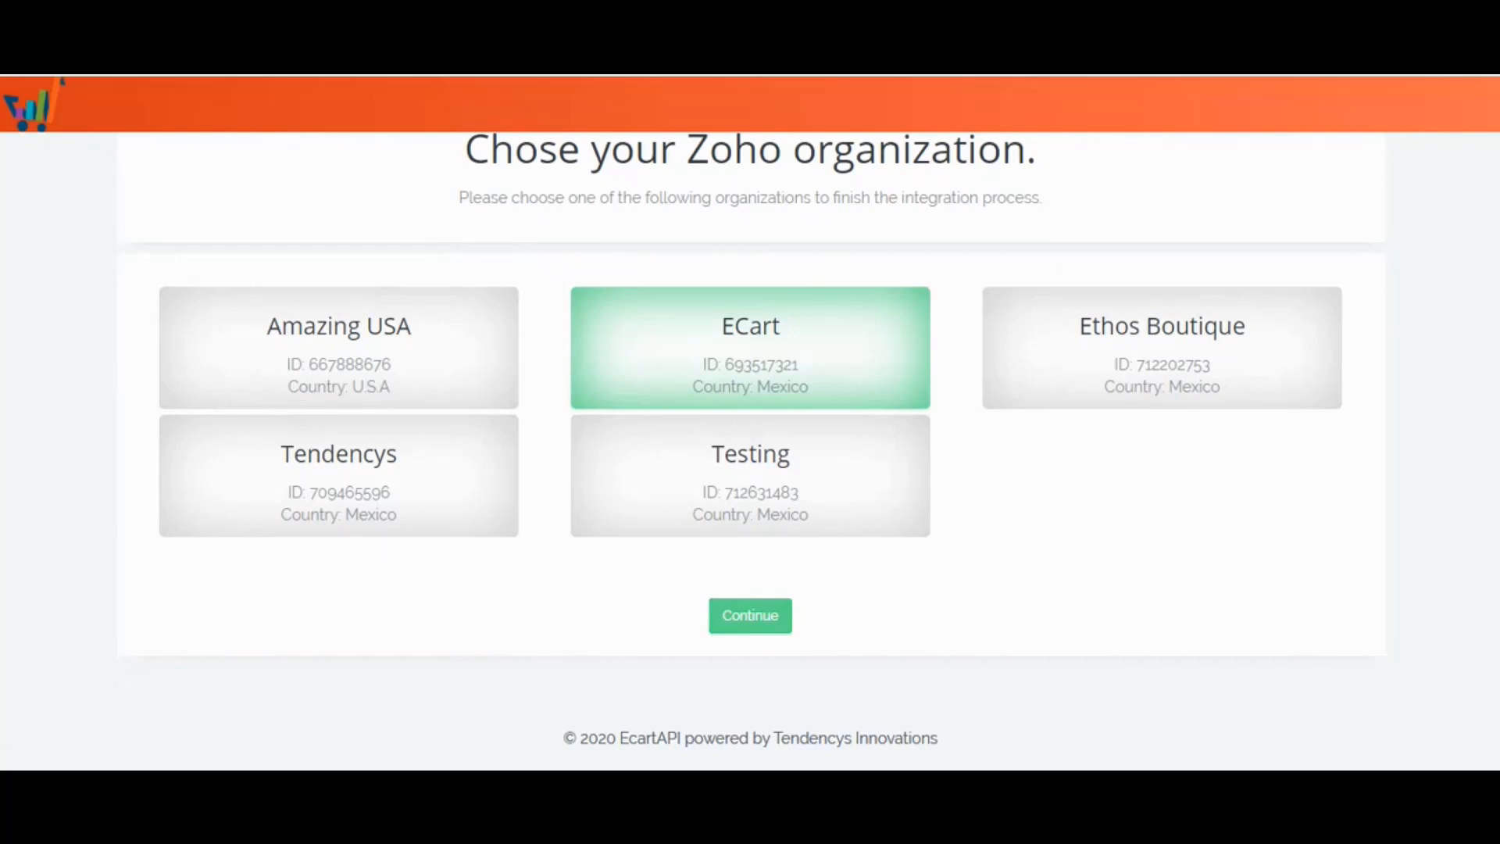
click(750, 616)
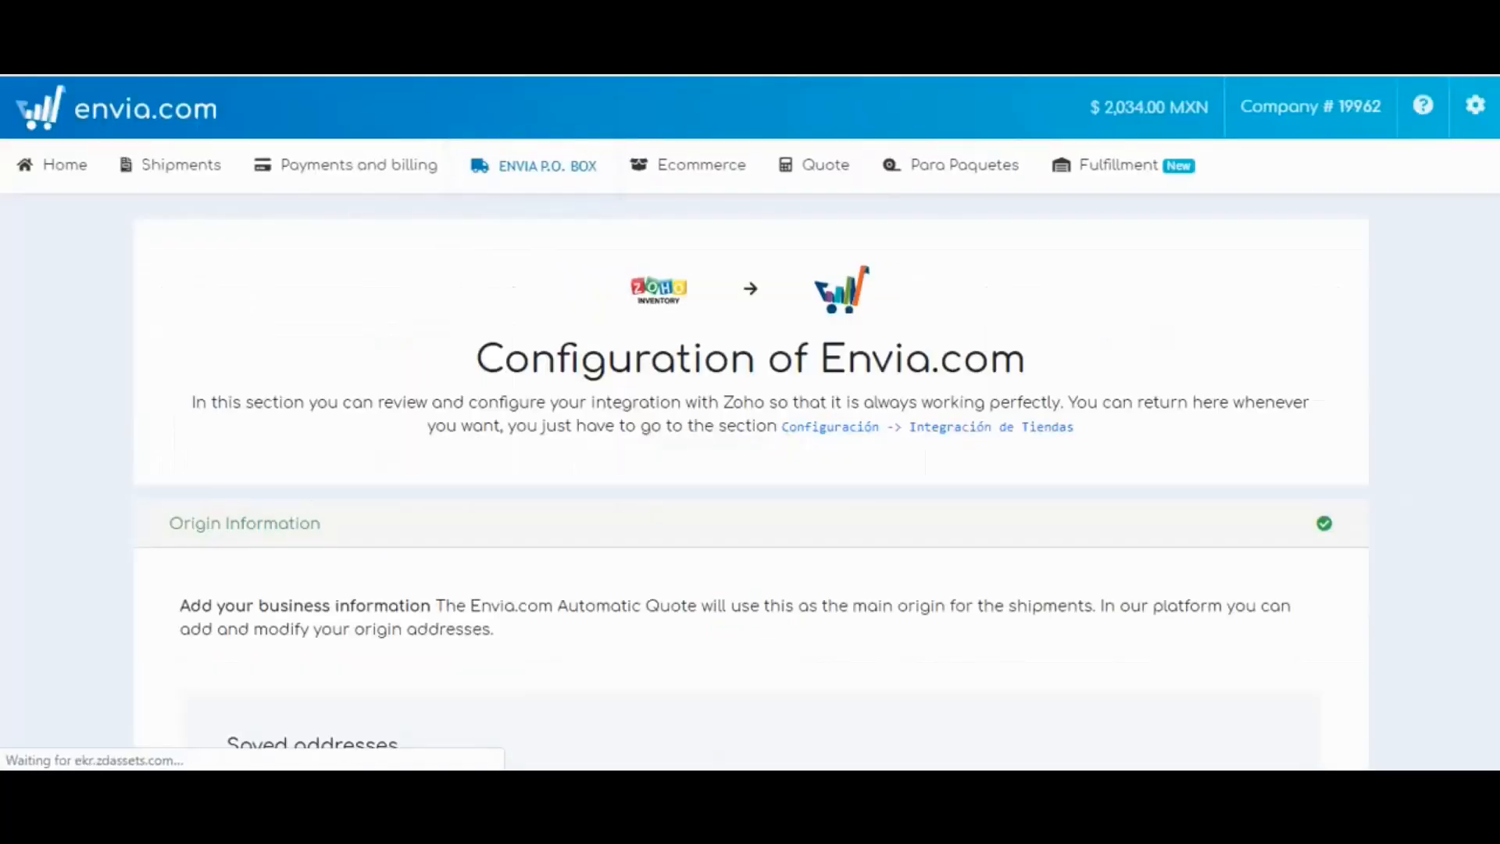
Scroll through the Zoho integration's Configuration of Envia.com page to review its settings.
scroll(751, 469, down, 3)
scroll(750, 469, down, 8)
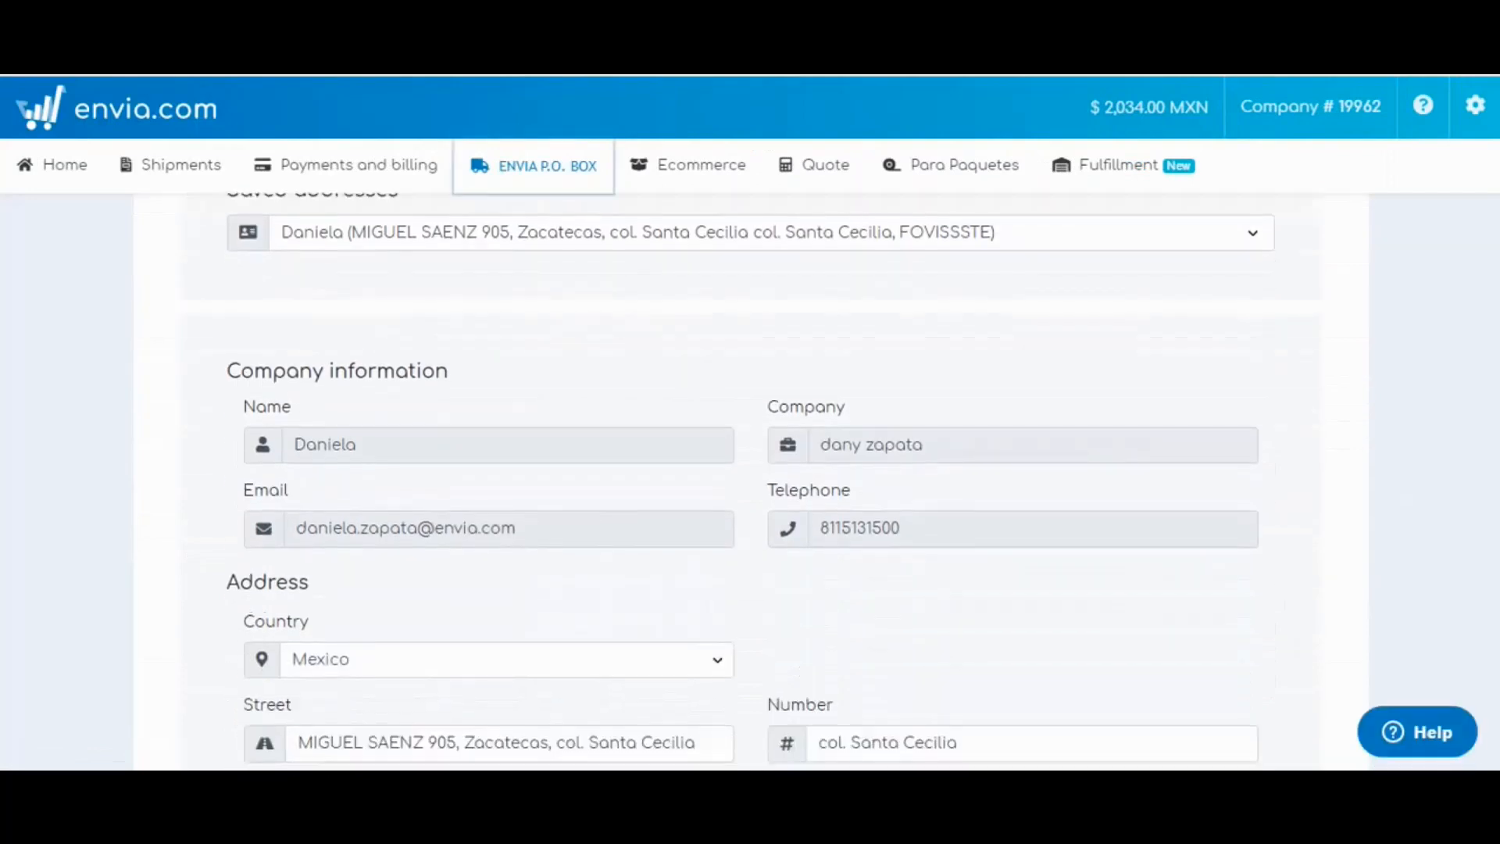
scroll(750, 602, down, 2)
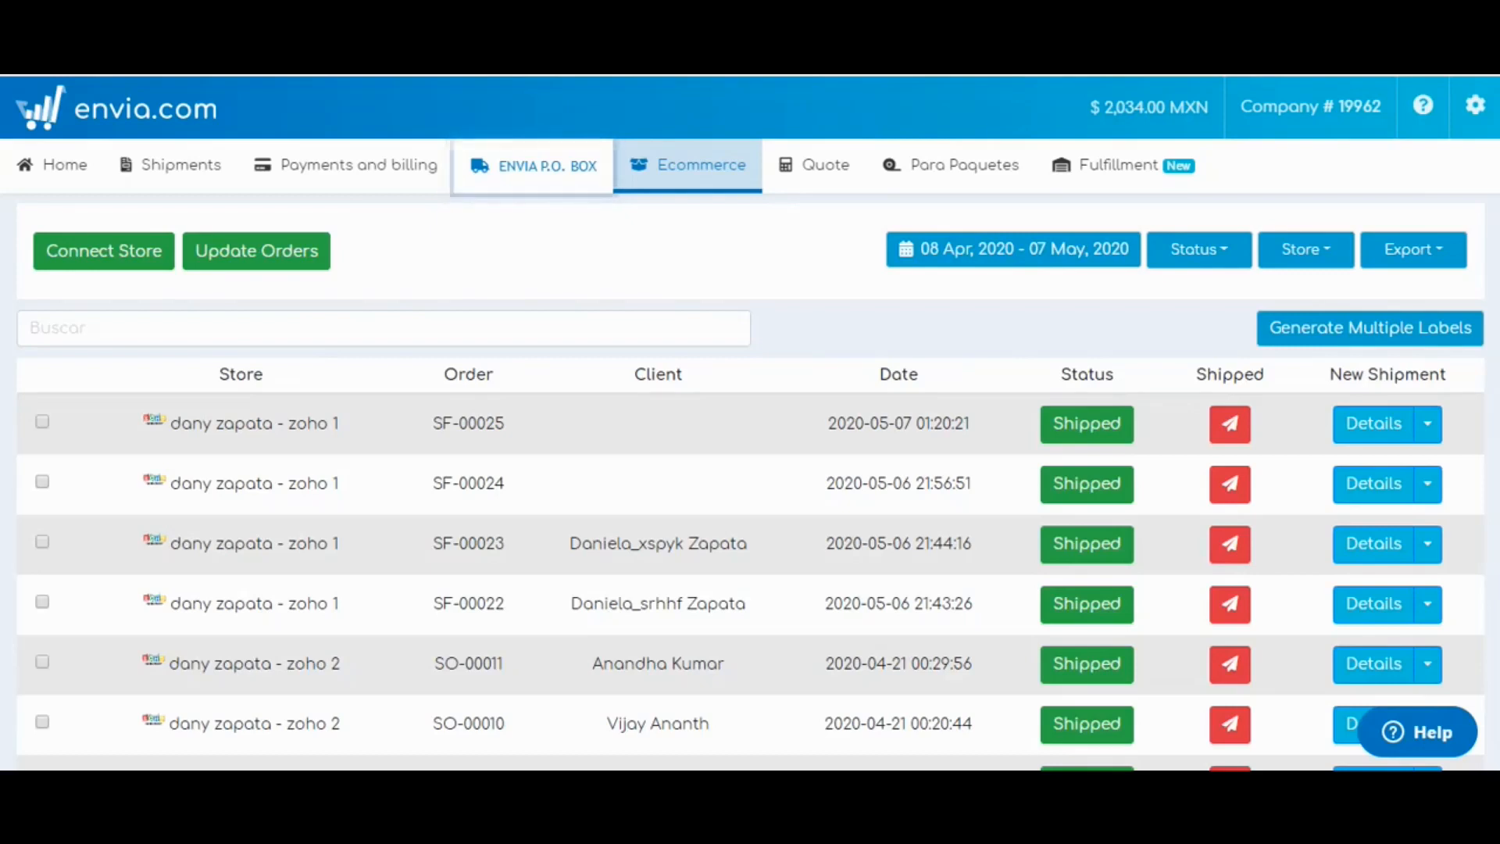
scroll(750, 485, down, 2)
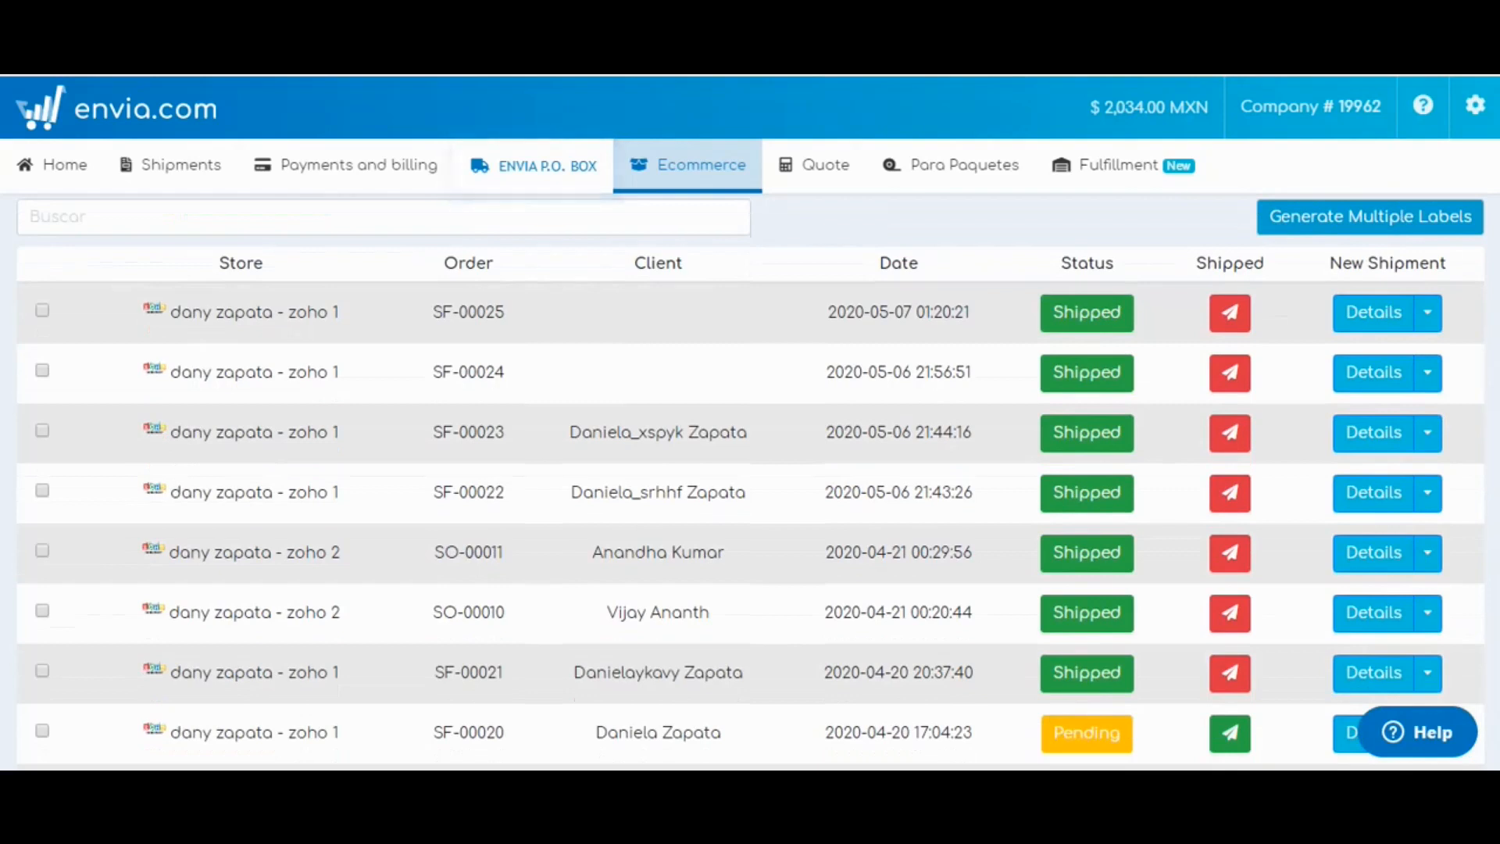
scroll(751, 485, down, 4)
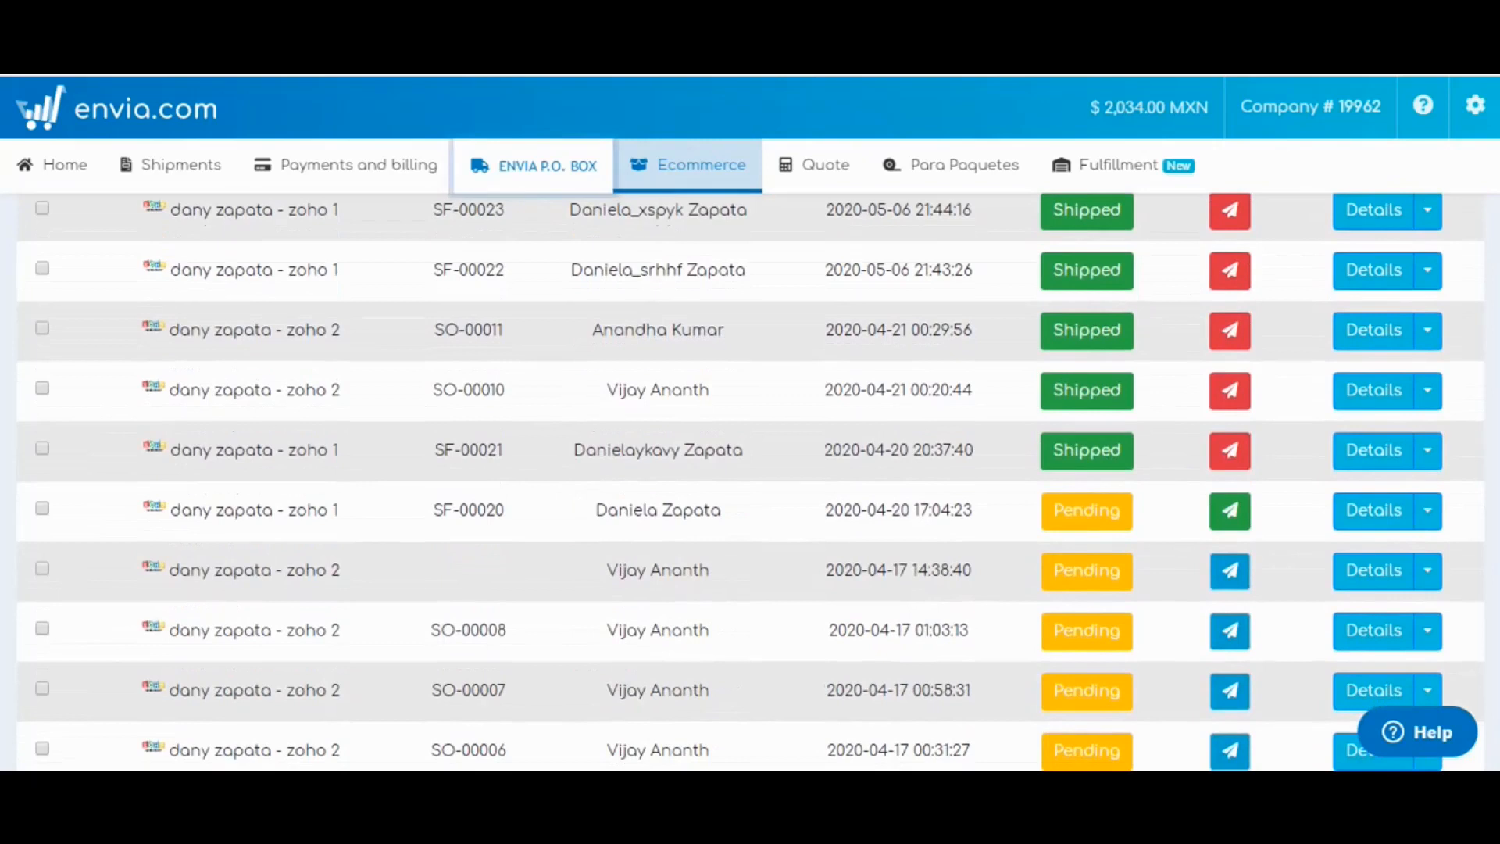
scroll(751, 485, up, 6)
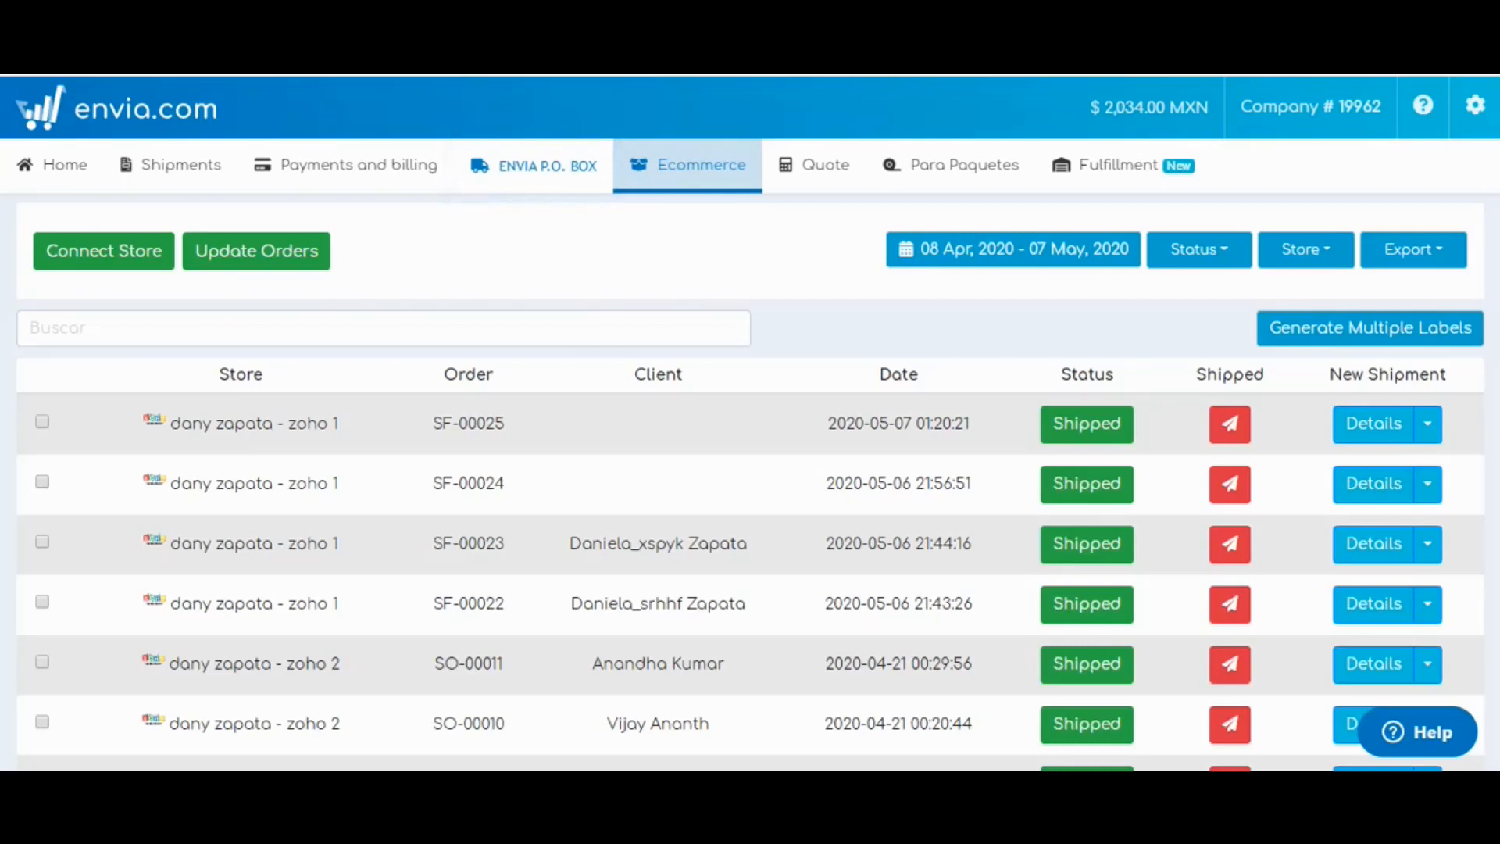
scroll(751, 500, down, 2)
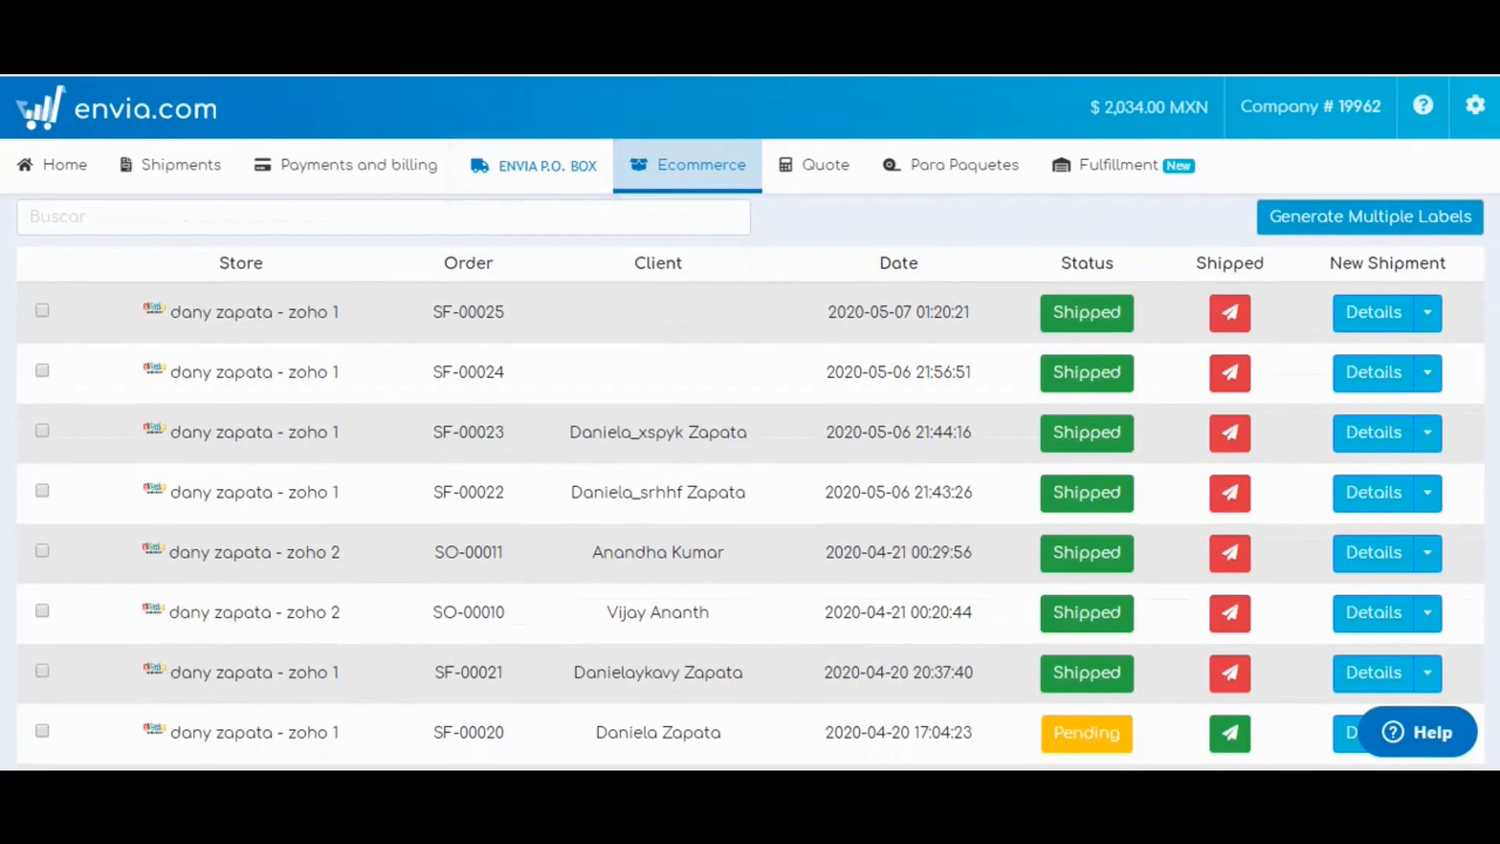
scroll(750, 481, down, 4)
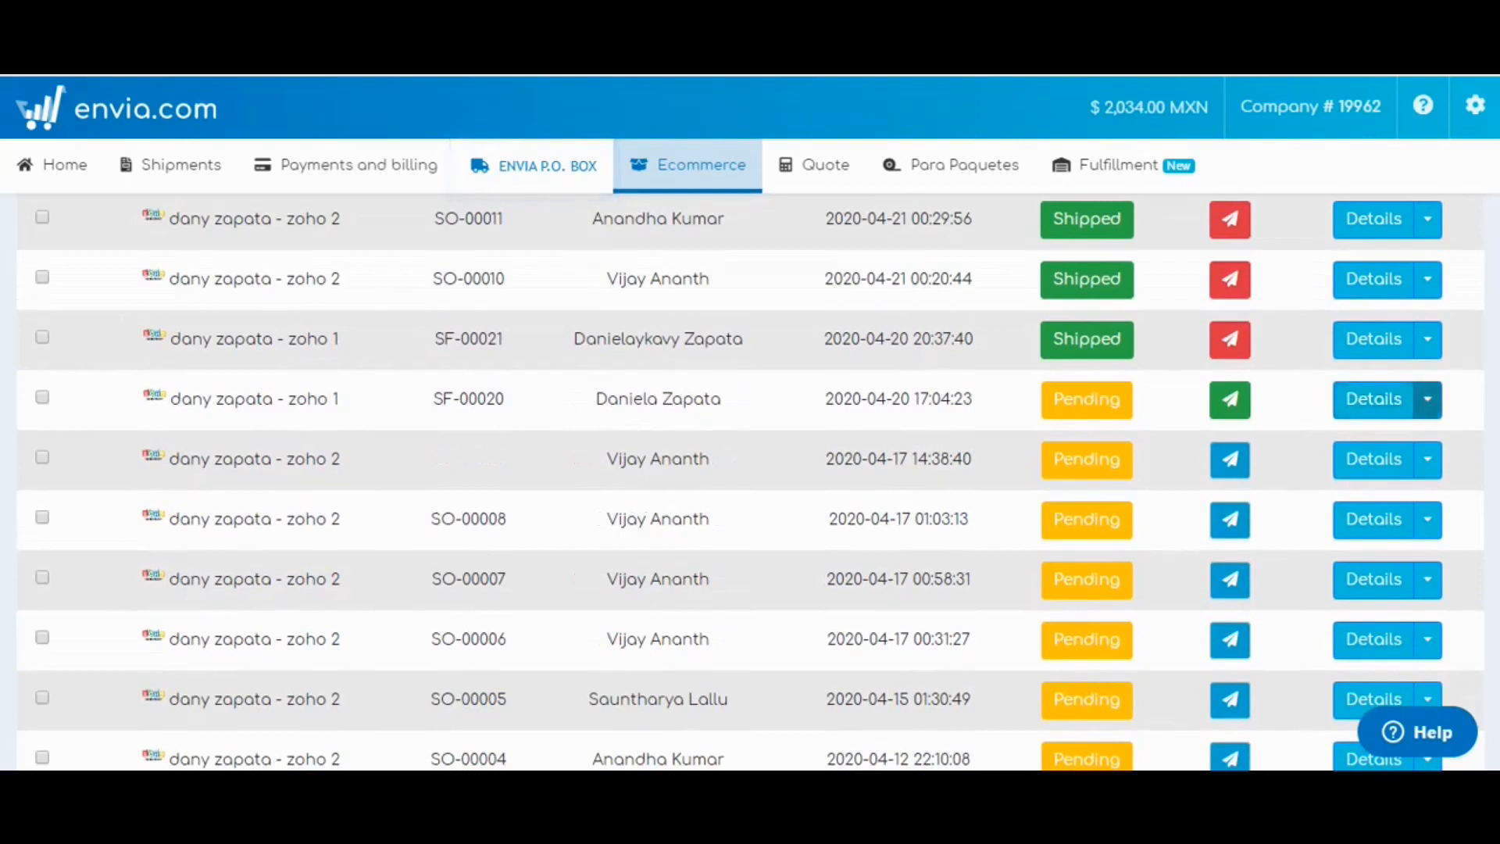
Open a new shipment for order SF-00020 and review its prefilled destination and shipping details.
click(1428, 399)
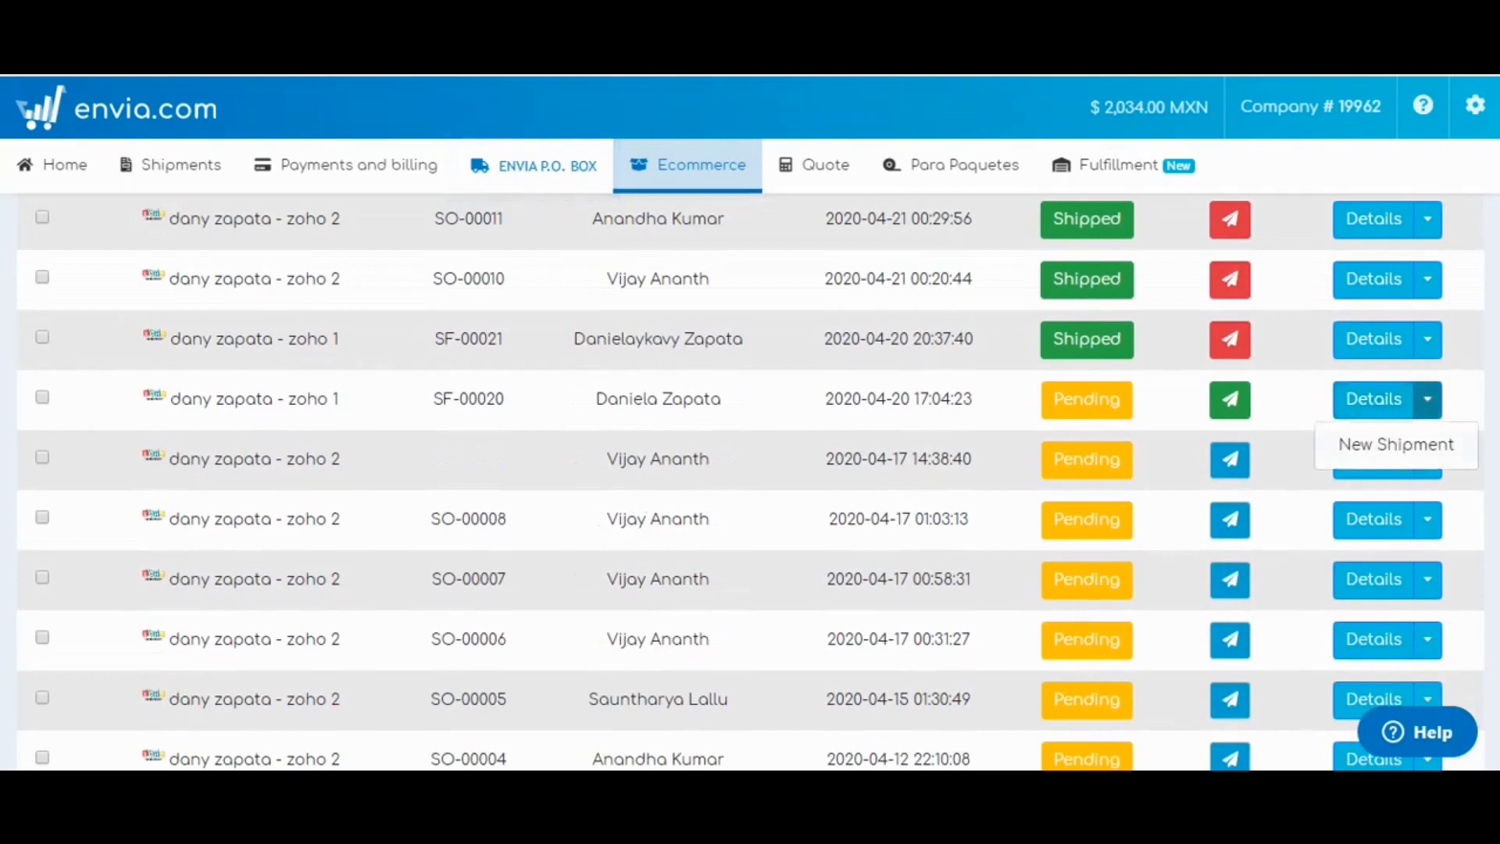
click(1394, 444)
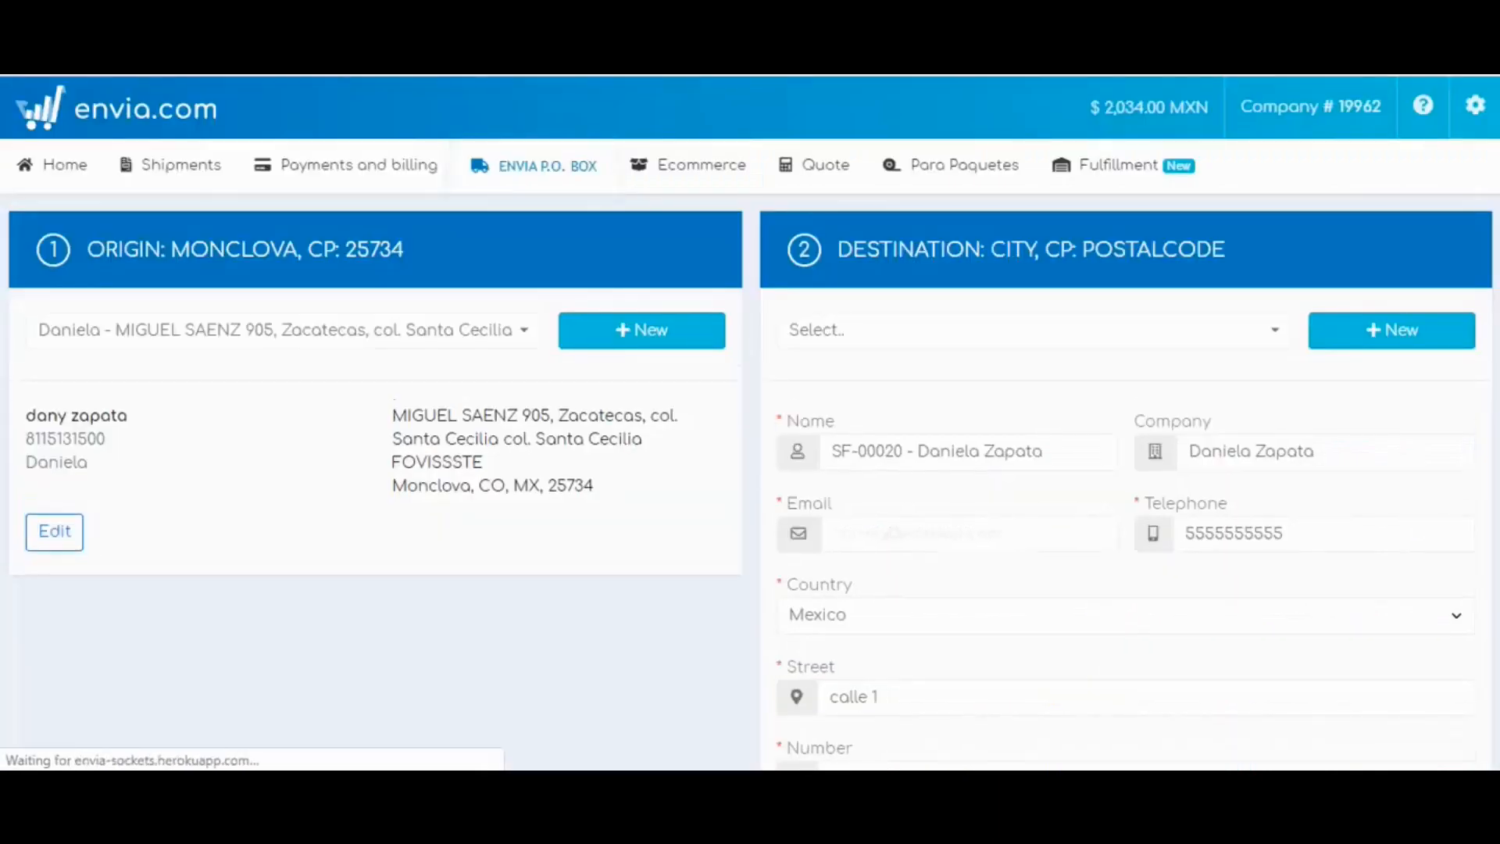
scroll(751, 482, down, 1)
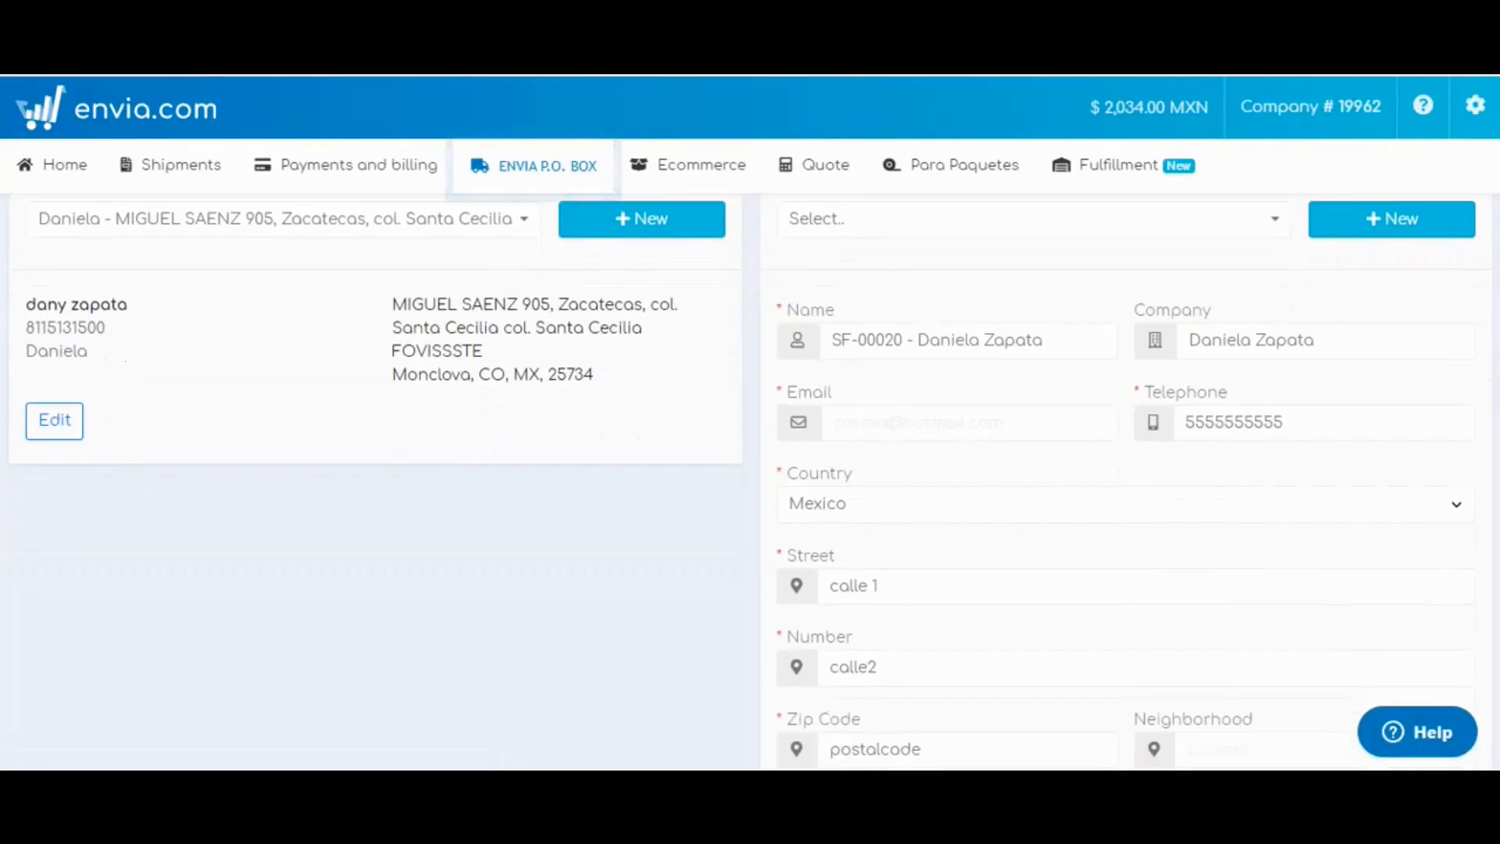
scroll(750, 483, up, 1)
scroll(750, 482, down, 3)
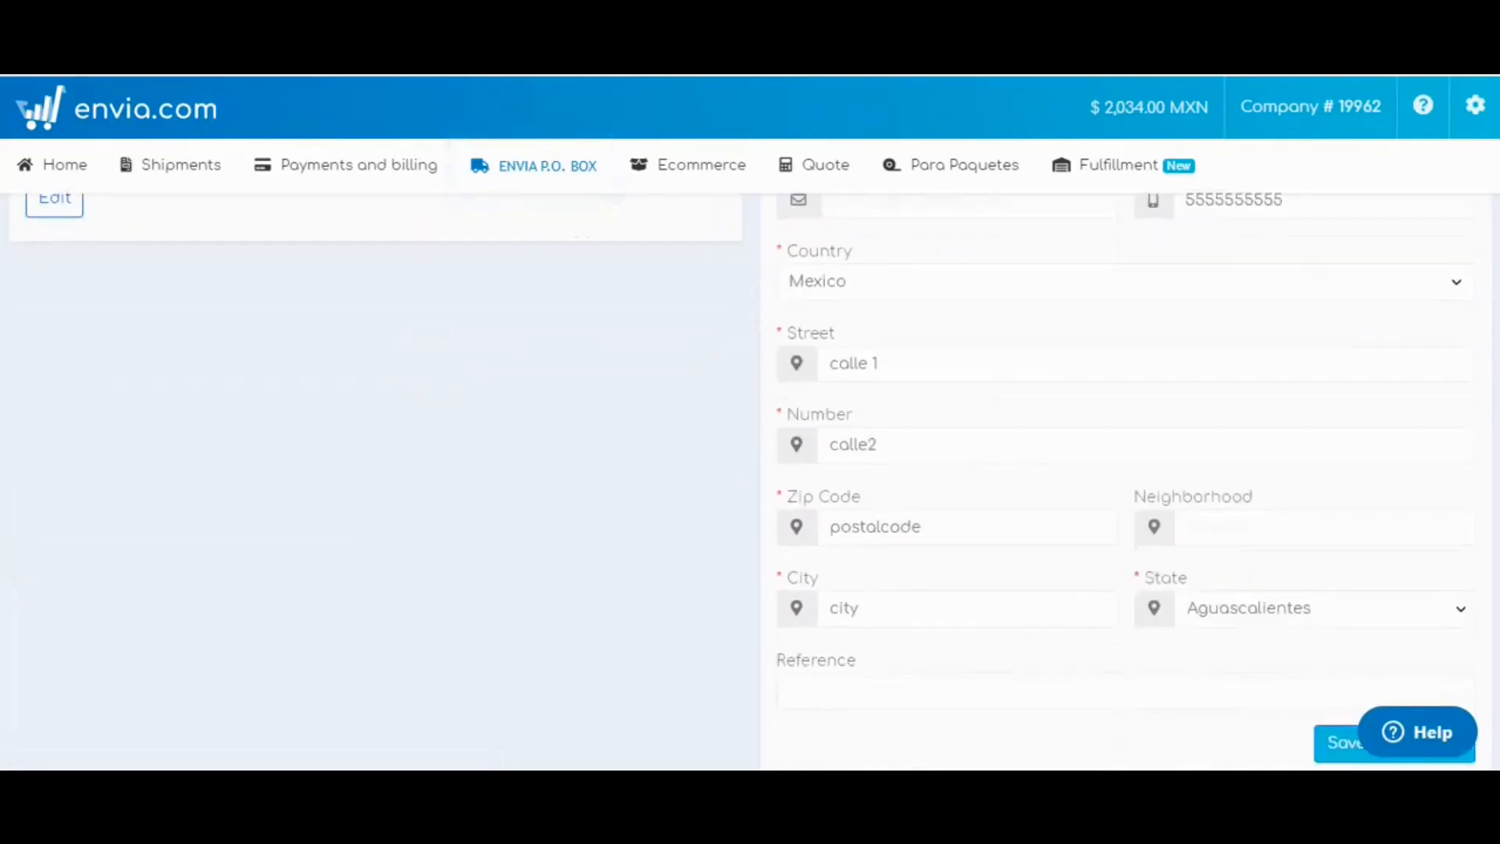
scroll(750, 482, down, 2)
scroll(751, 482, up, 5)
scroll(750, 482, down, 5)
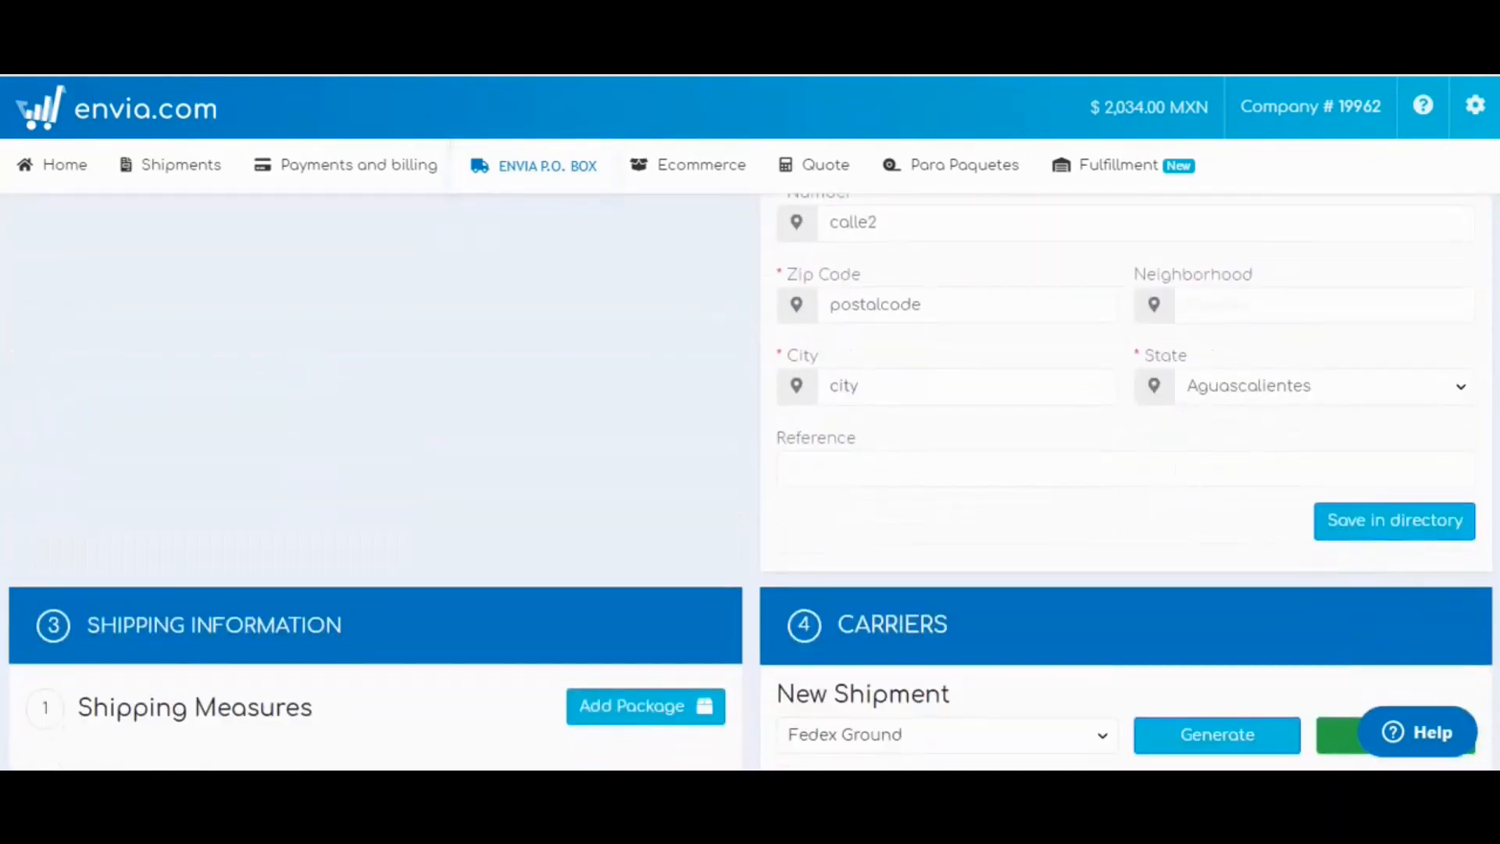
scroll(750, 482, up, 2)
scroll(750, 482, down, 3)
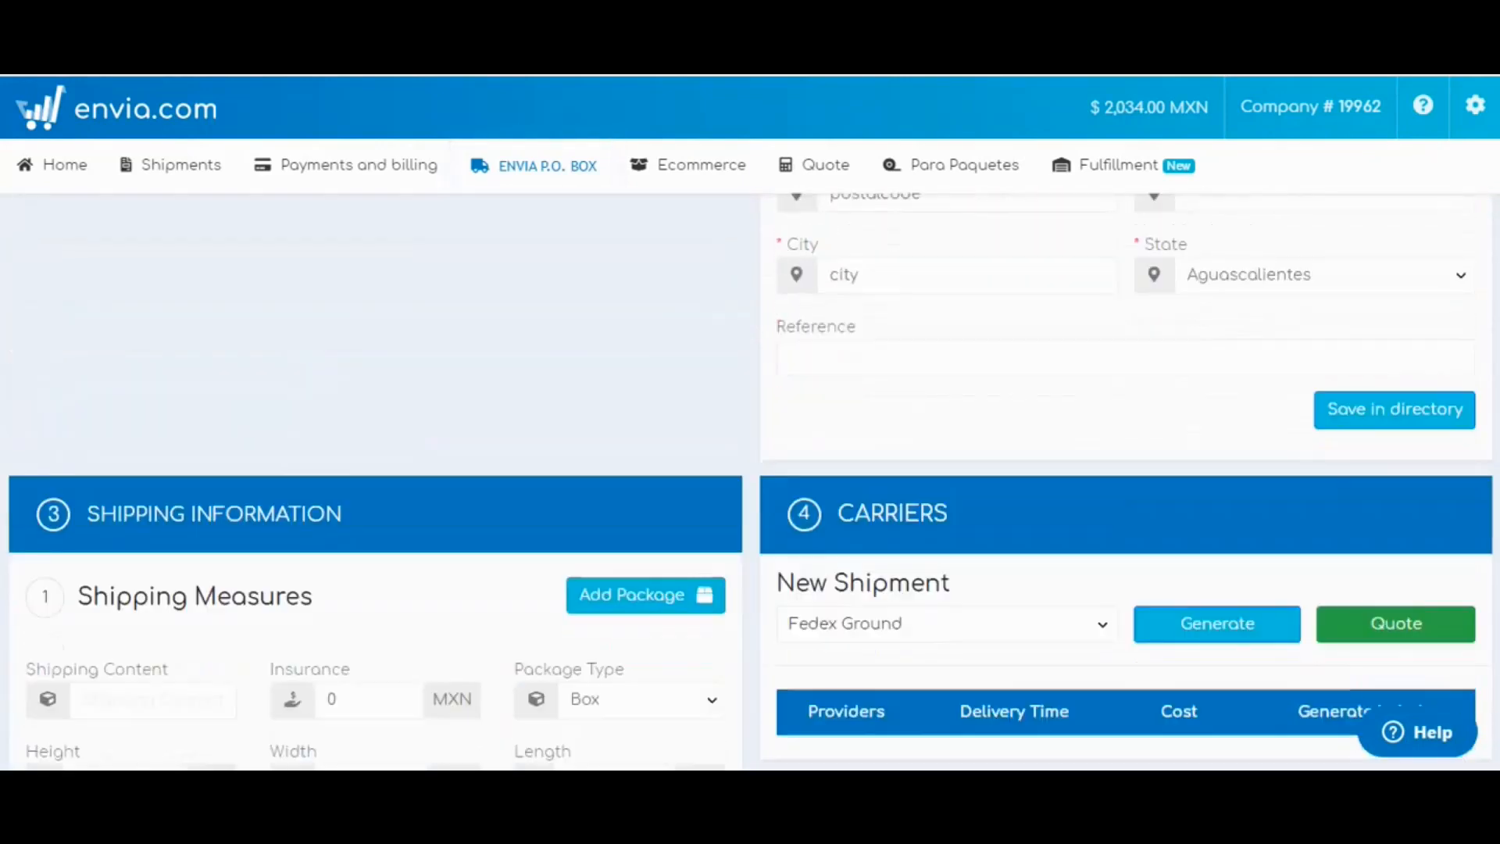
scroll(750, 482, down, 2)
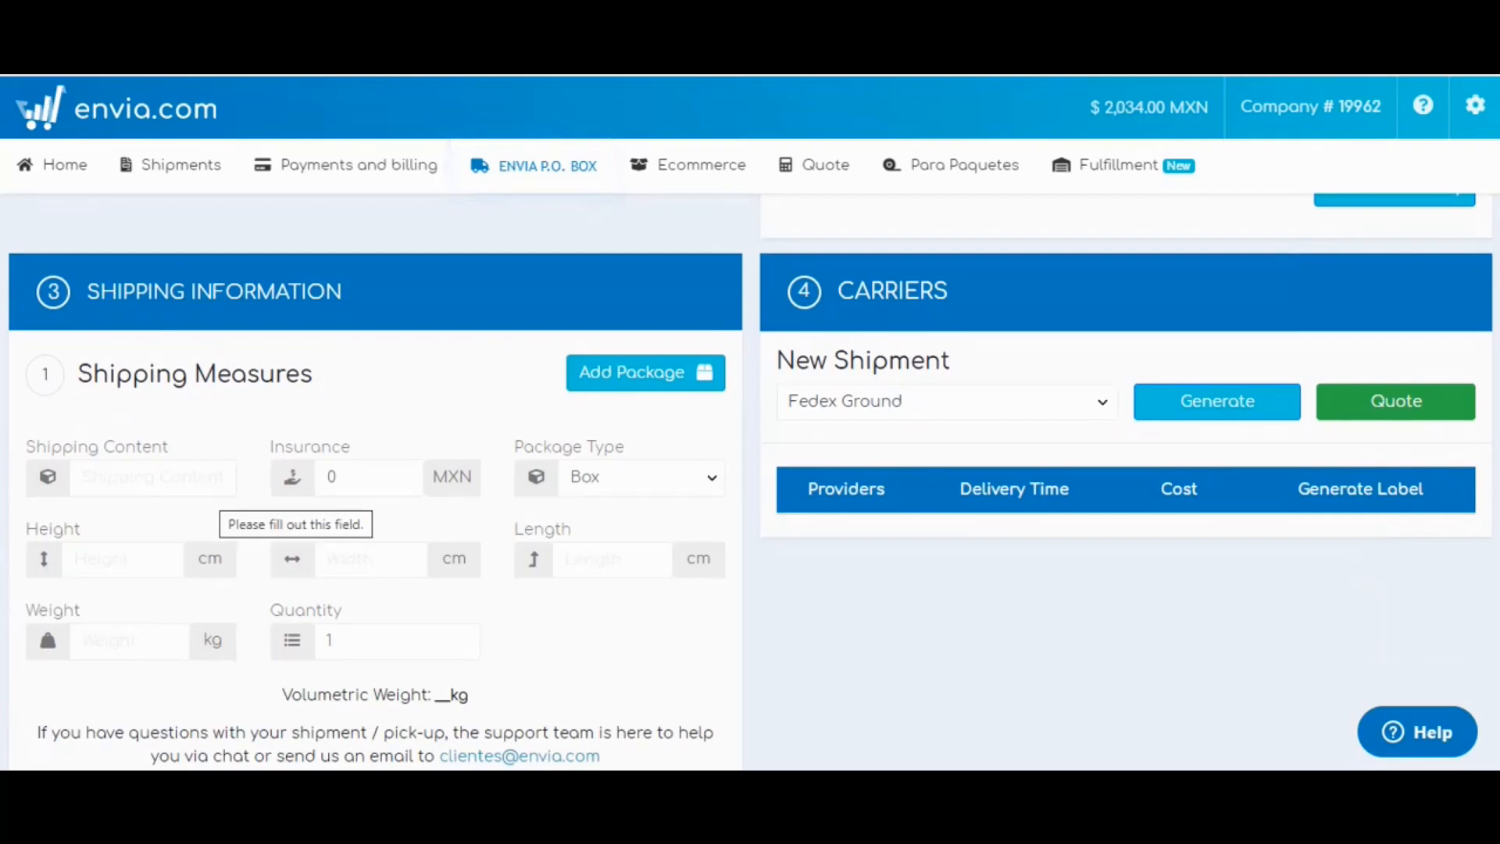
Enter Clothing as content with height, width, length 10 cm and weight 10 kg.
click(218, 480)
text(C)
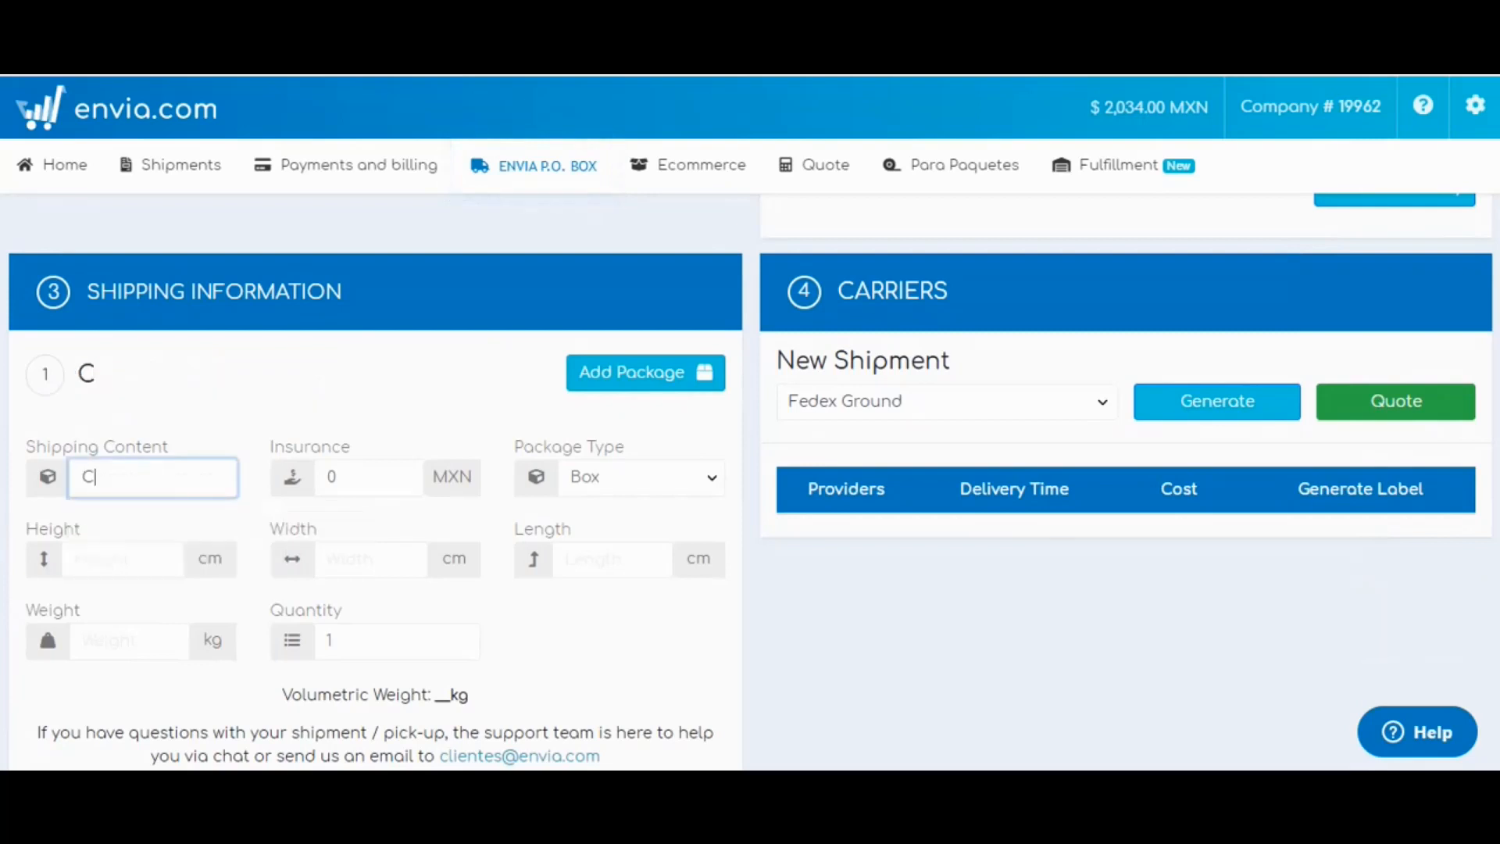
text(lothing)
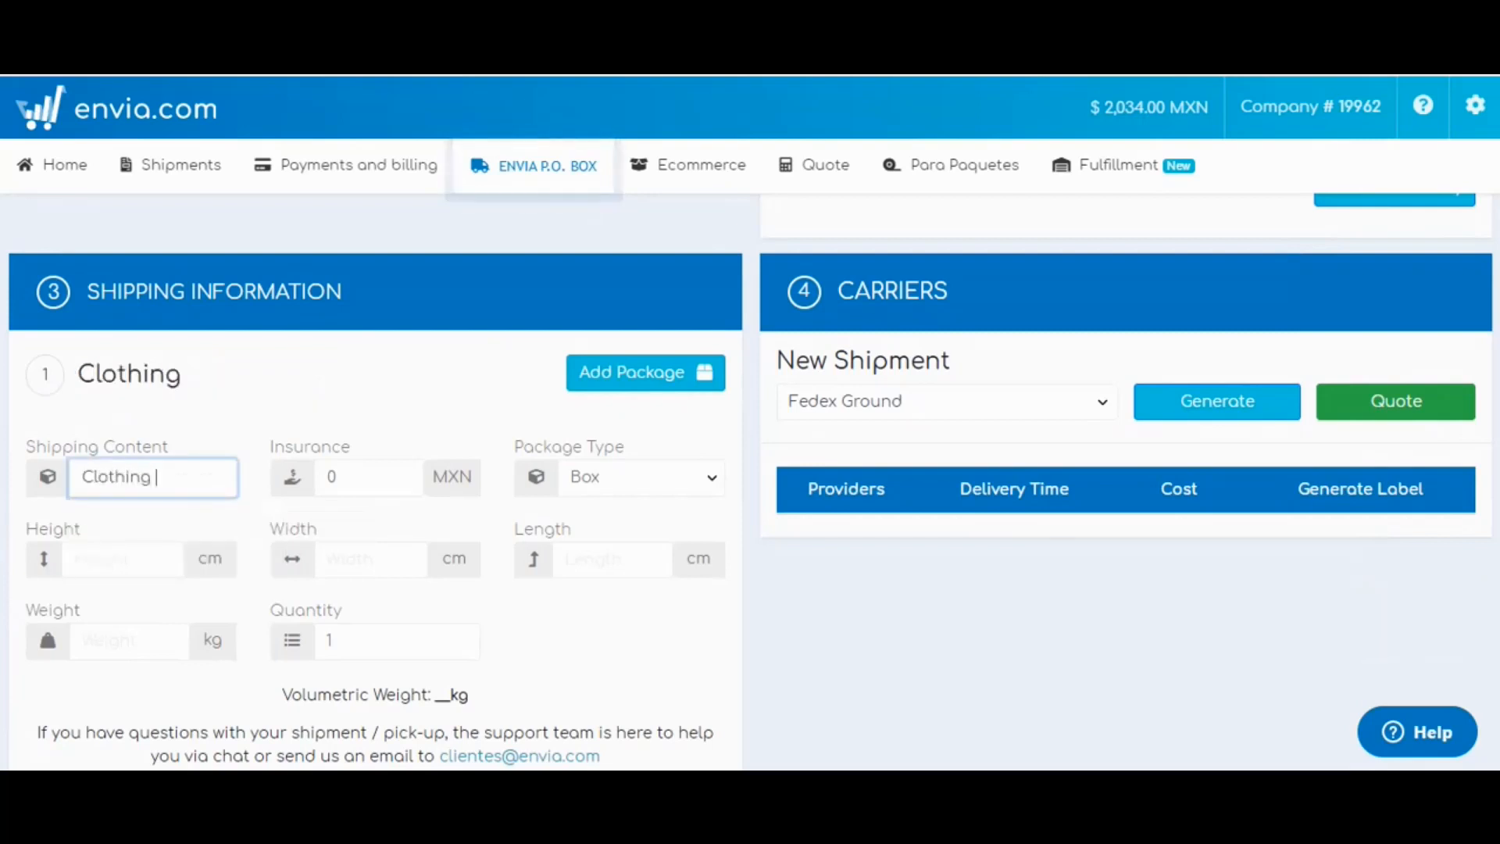
key(Tab)
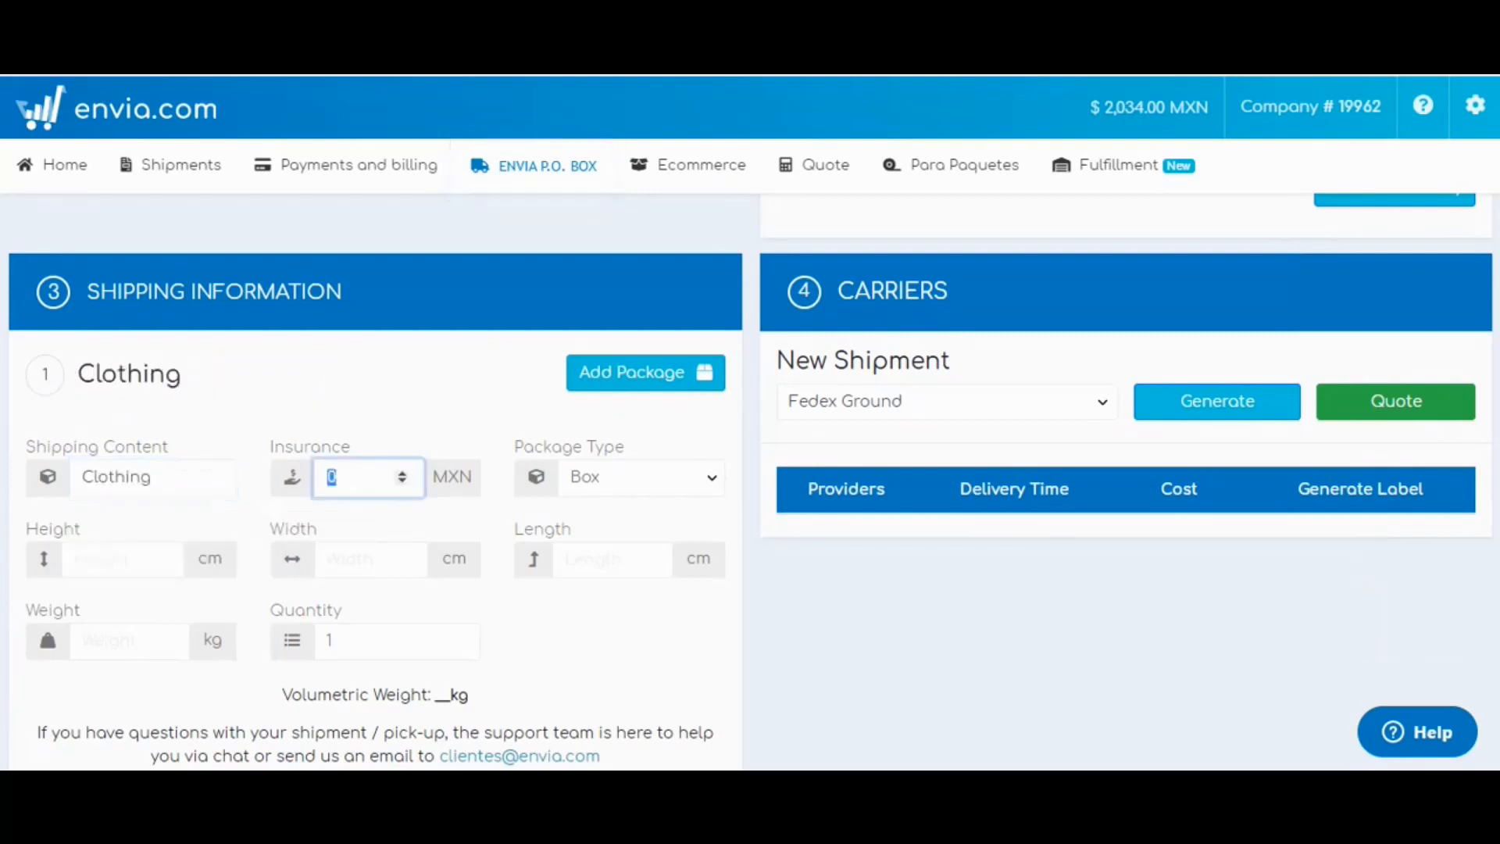
key(Tab)
key(Tab)
text(10)
key(Tab)
text(10)
key(Tab)
text(10)
key(Tab)
text(10)
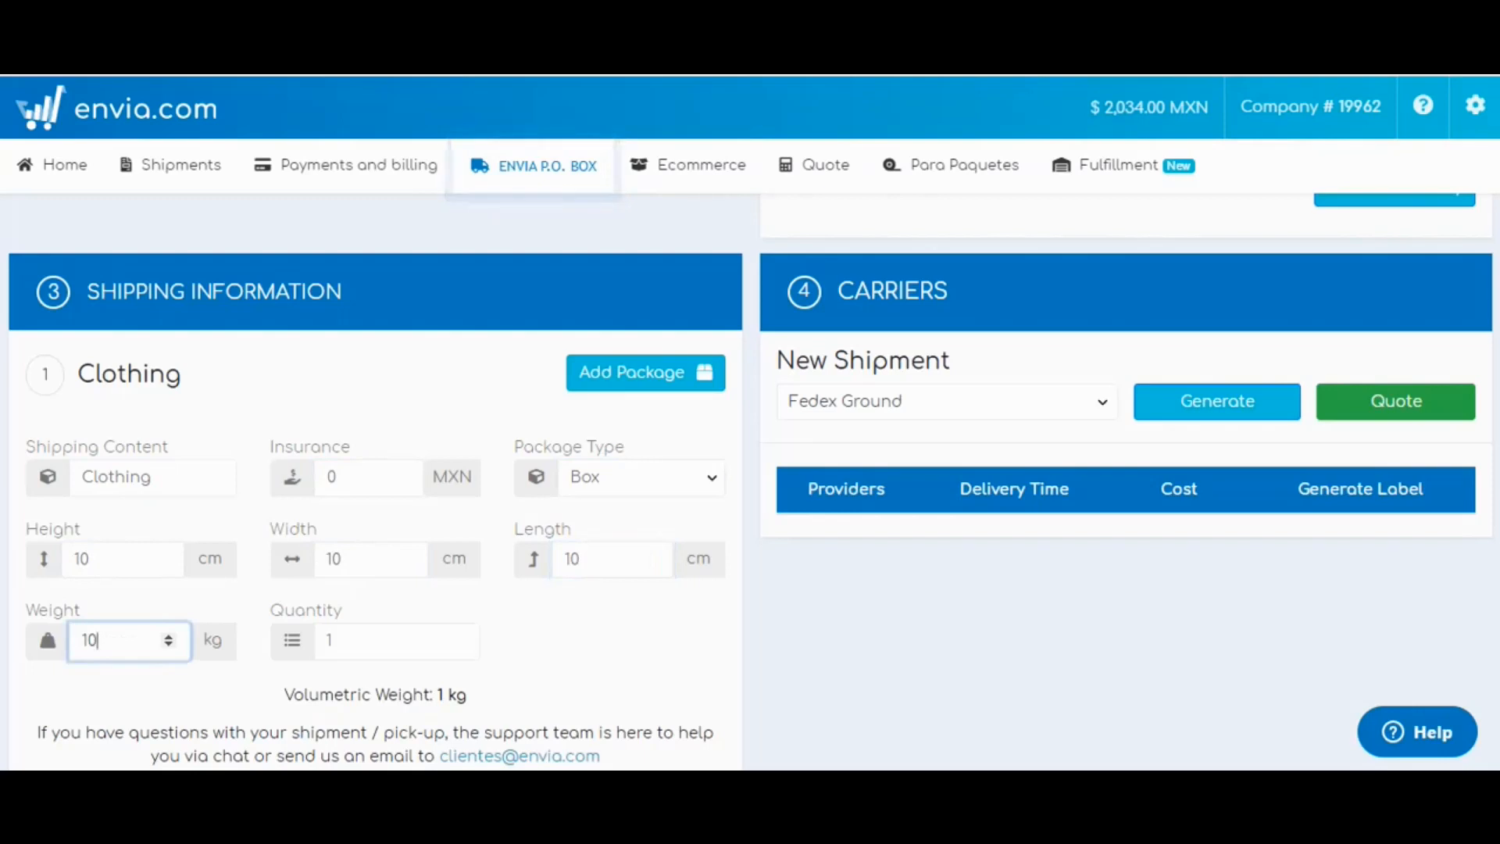
click(212, 640)
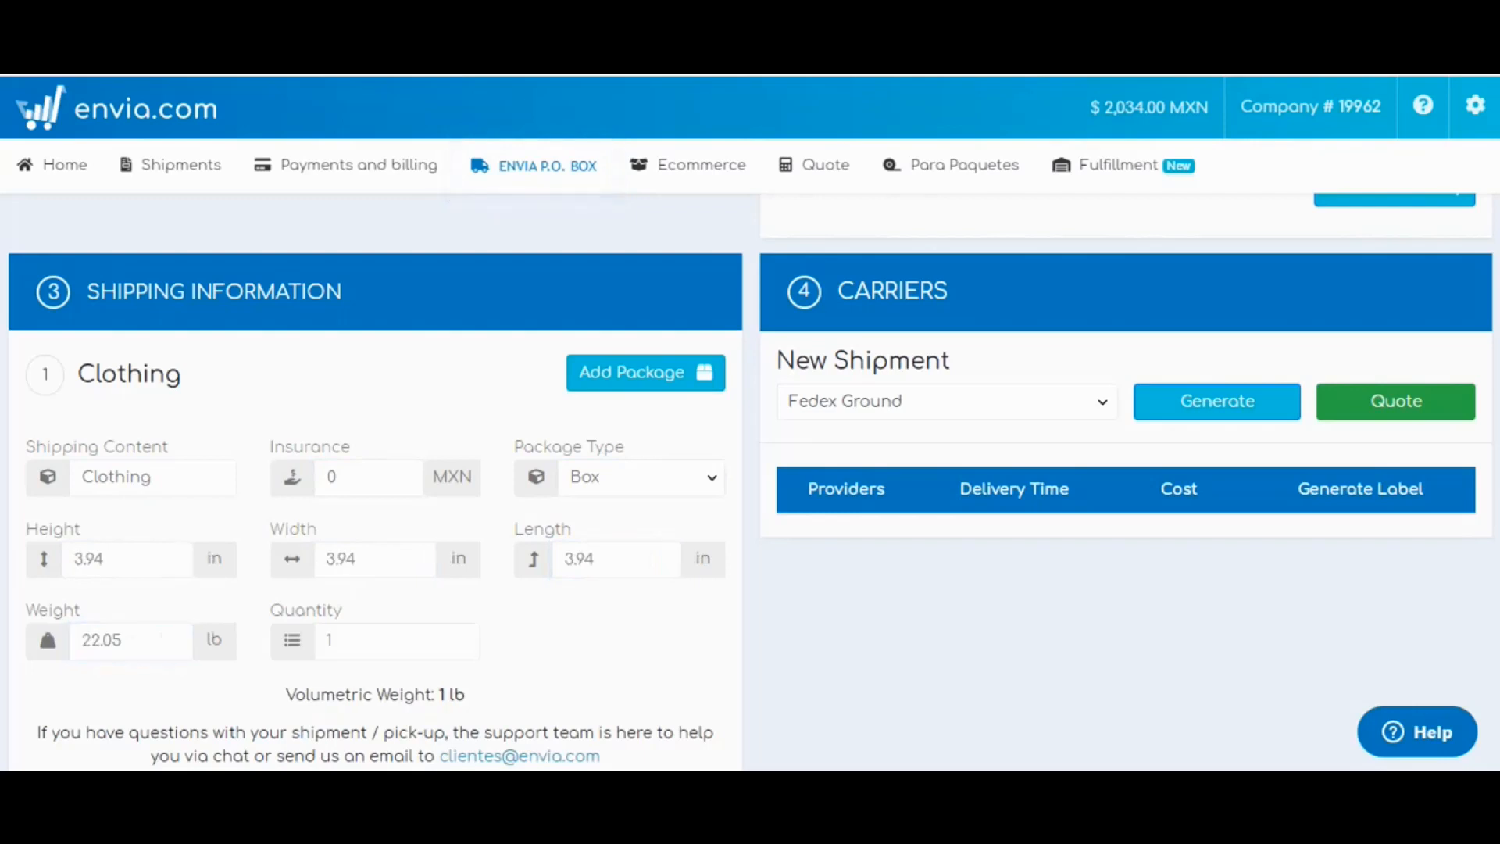
click(213, 640)
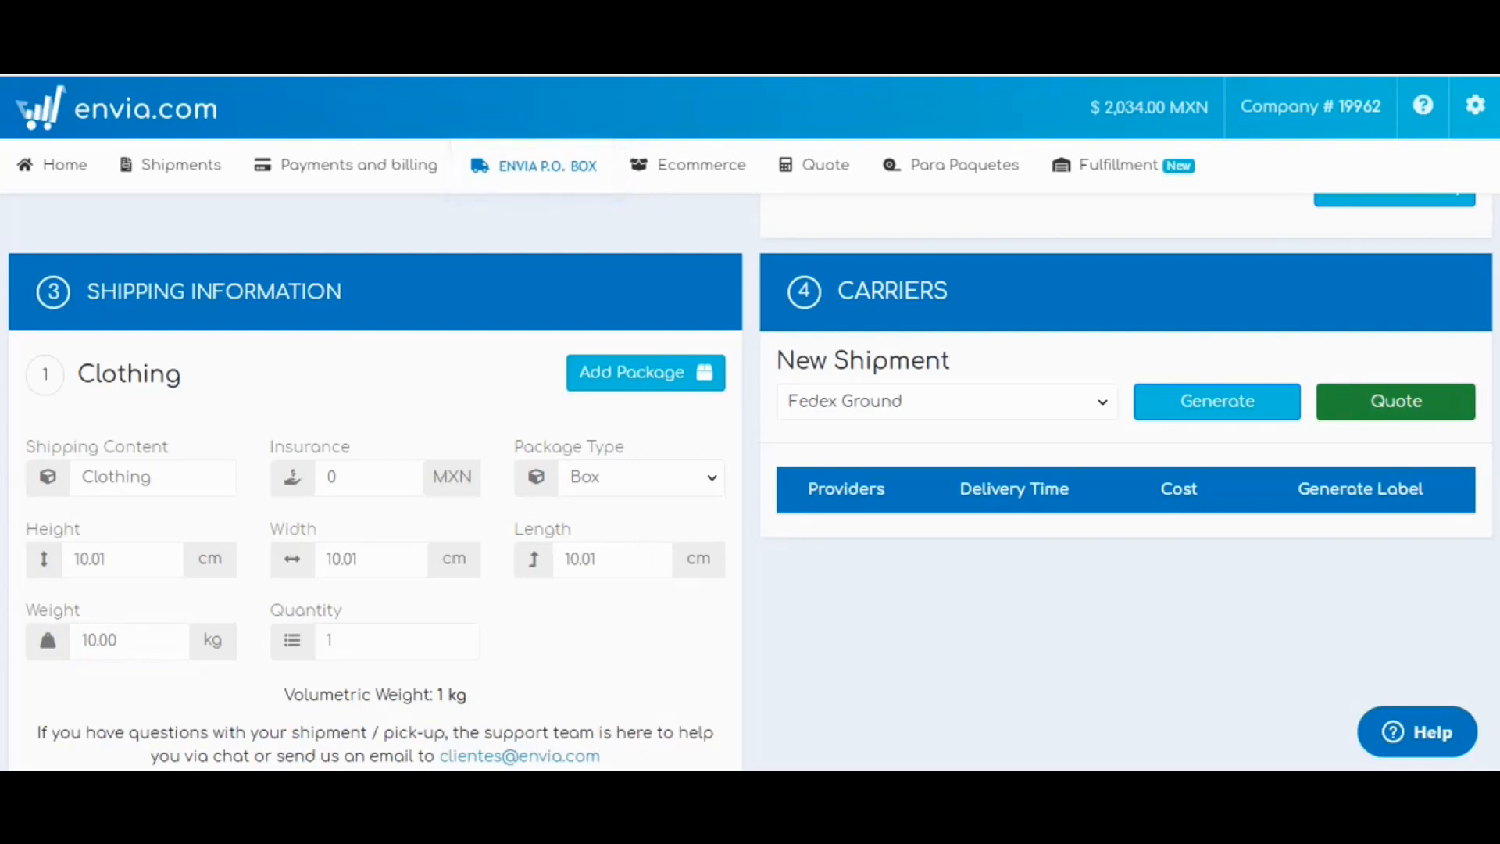
Fill in the recipient's e-mail address and request the carrier quotes again.
click(1396, 402)
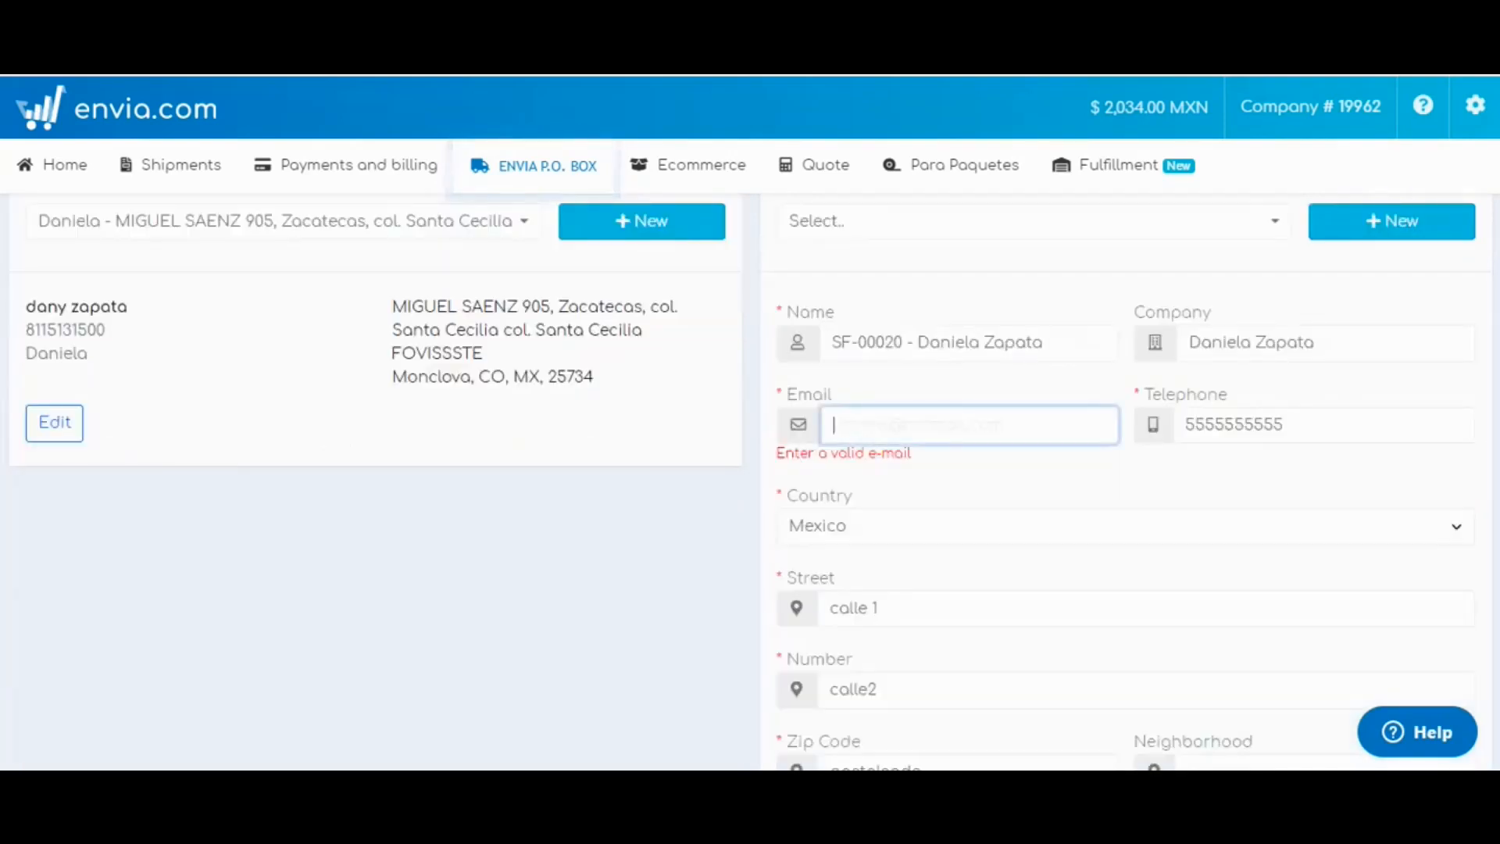
scroll(751, 453, down, 7)
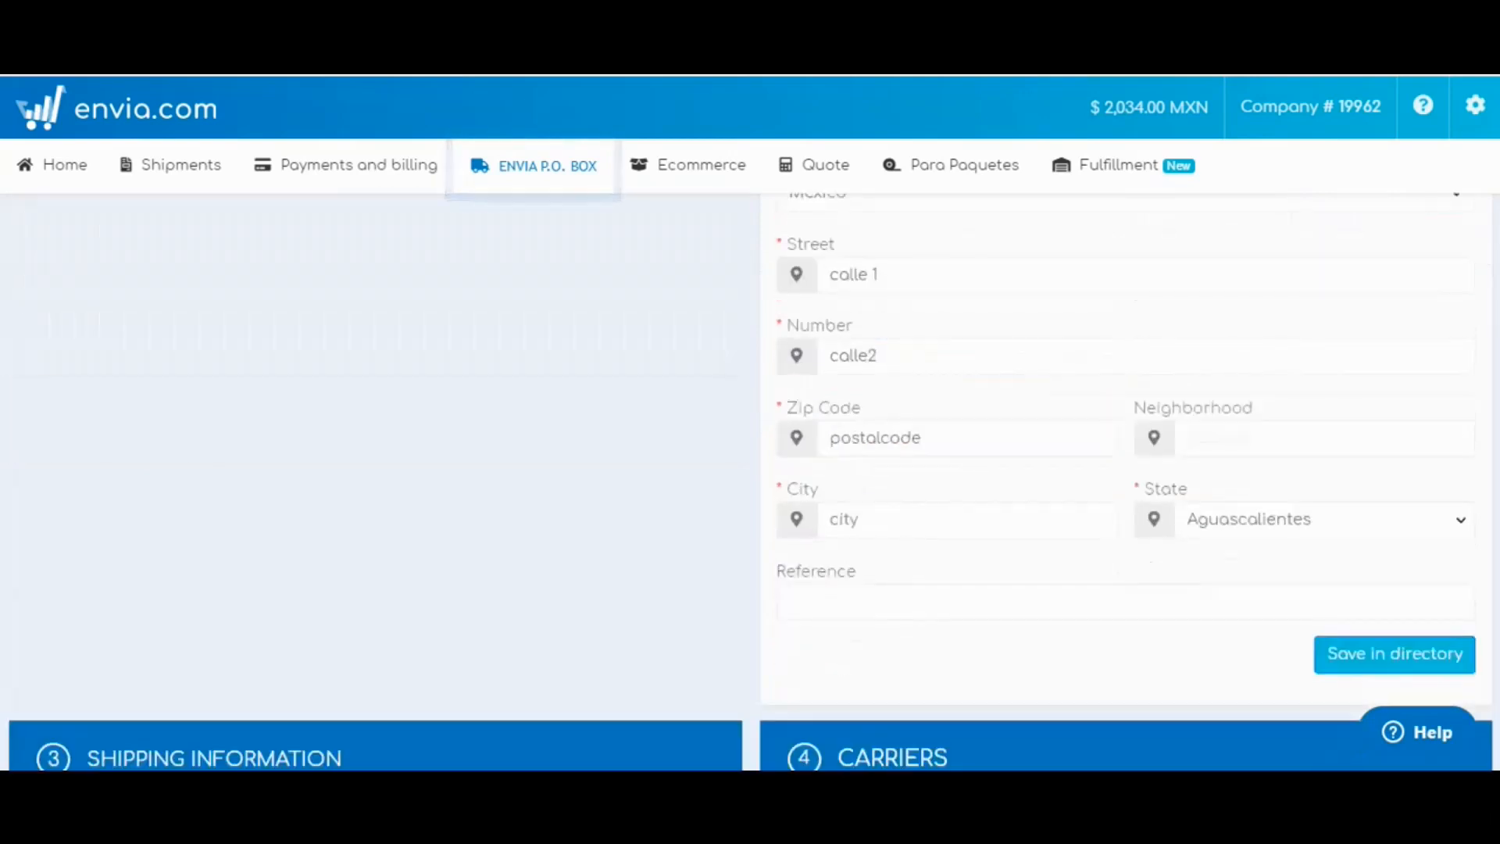
scroll(750, 481, down, 3)
click(1397, 423)
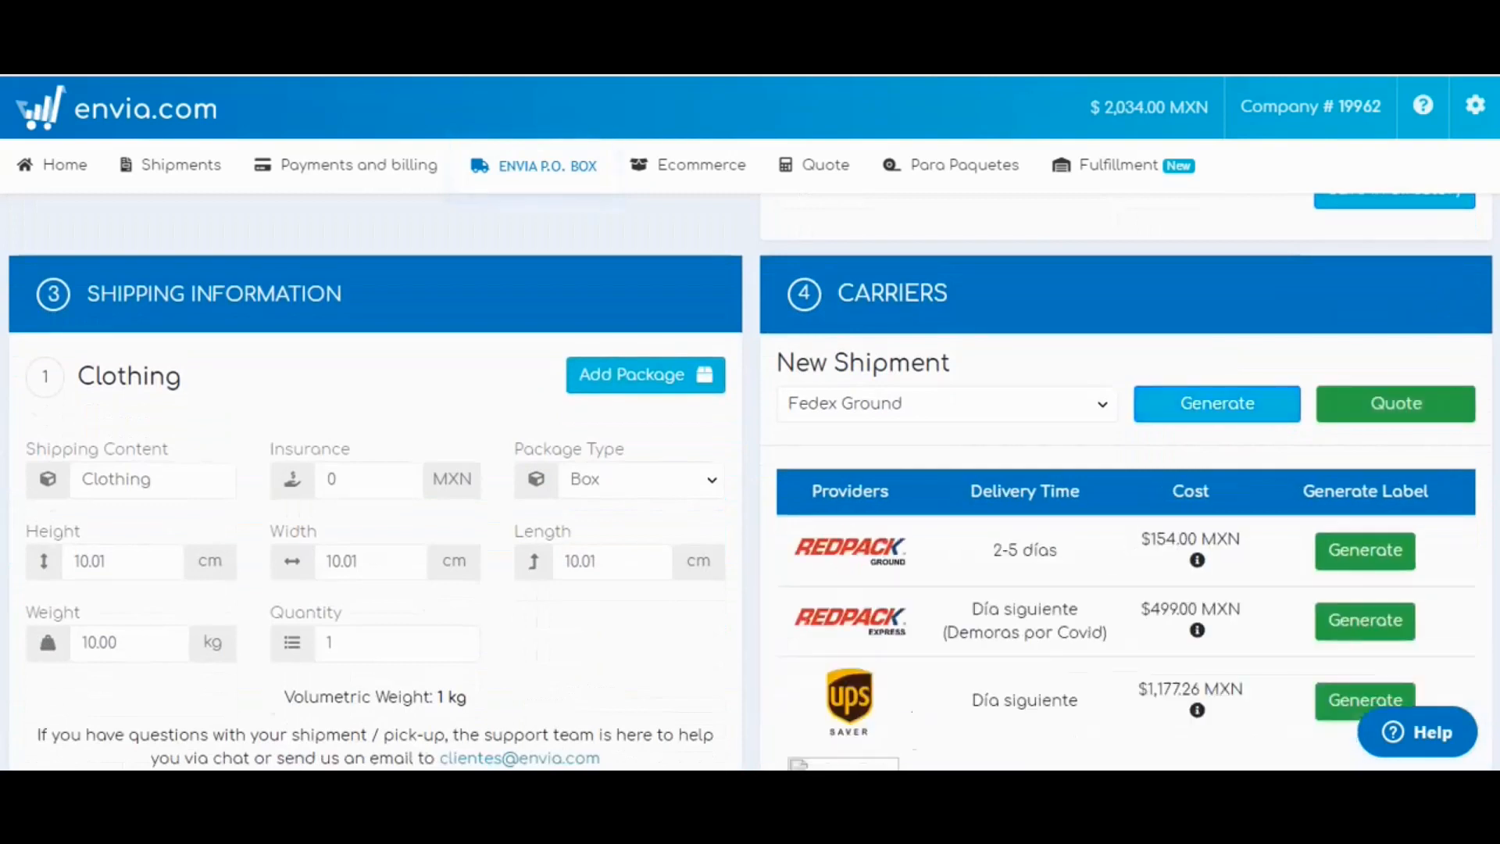
Choose the Redpack Ground rate (154.00 MXN, 2-5 días) for the shipment.
scroll(750, 481, down, 2)
scroll(750, 481, up, 2)
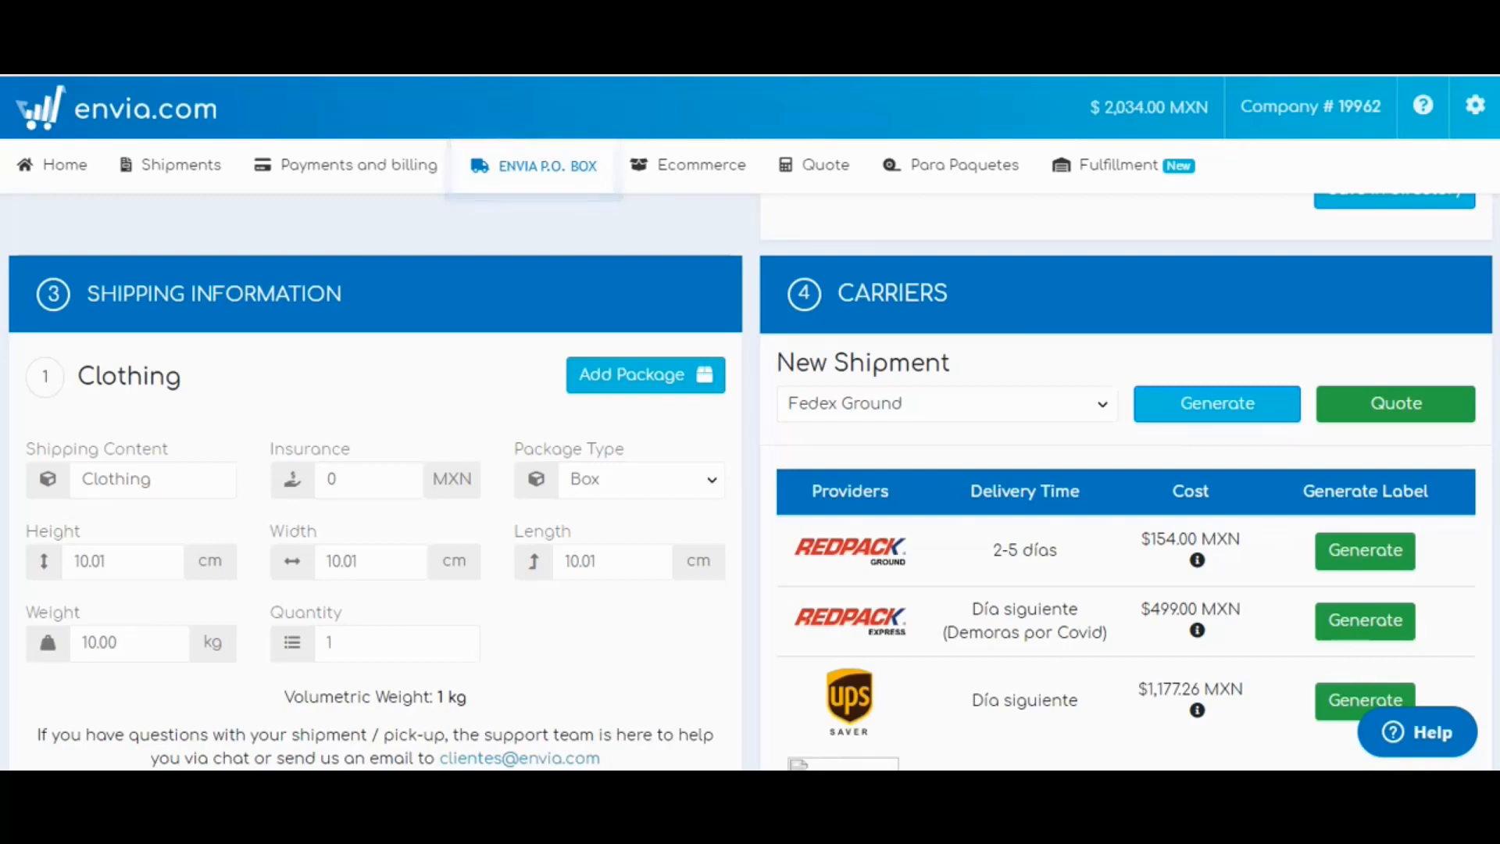
drag(993, 551, 1048, 551)
click(1049, 551)
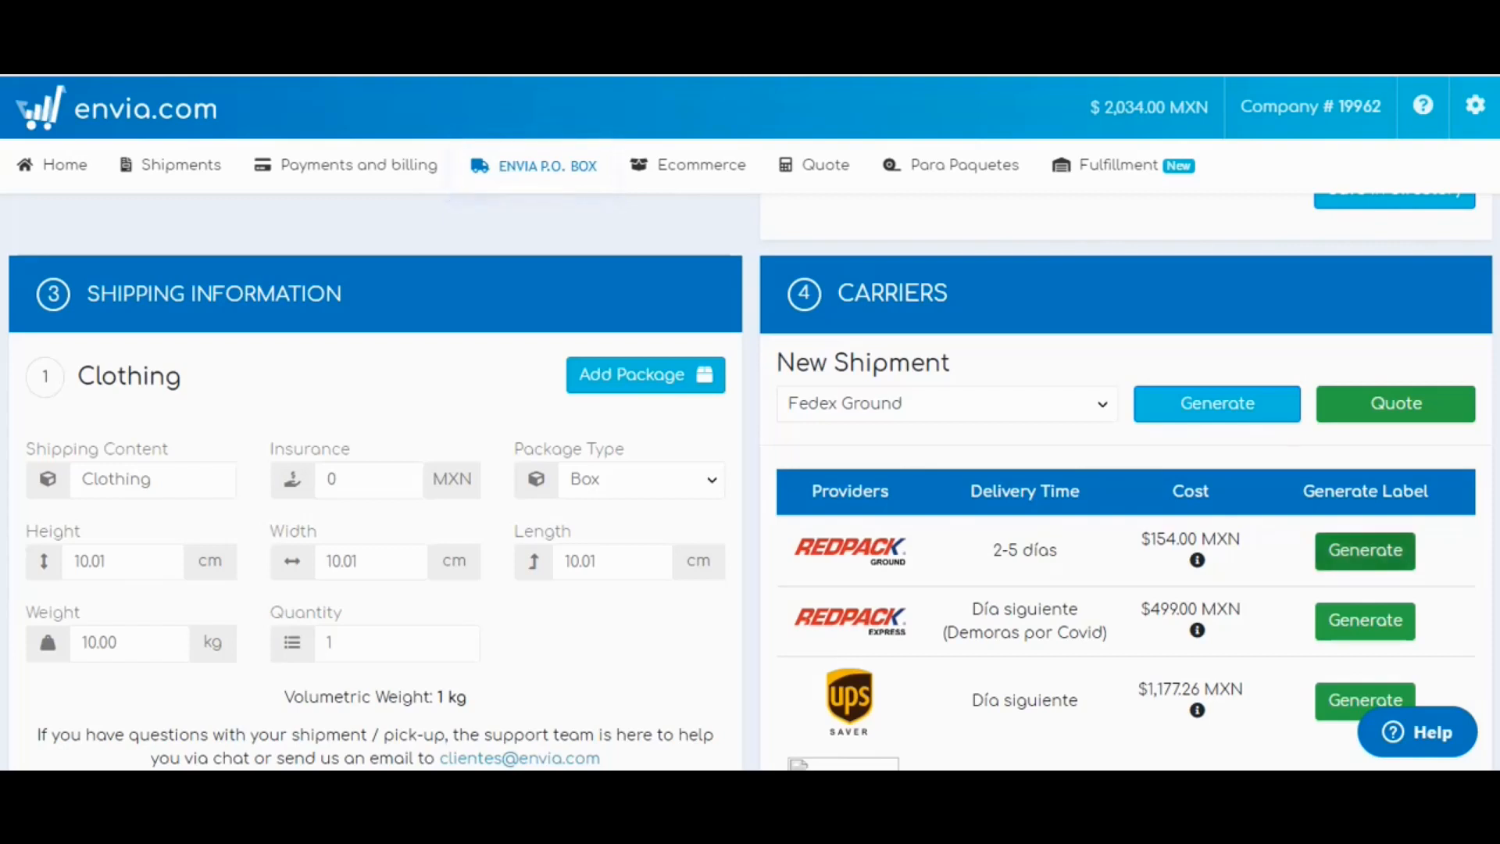
click(1366, 551)
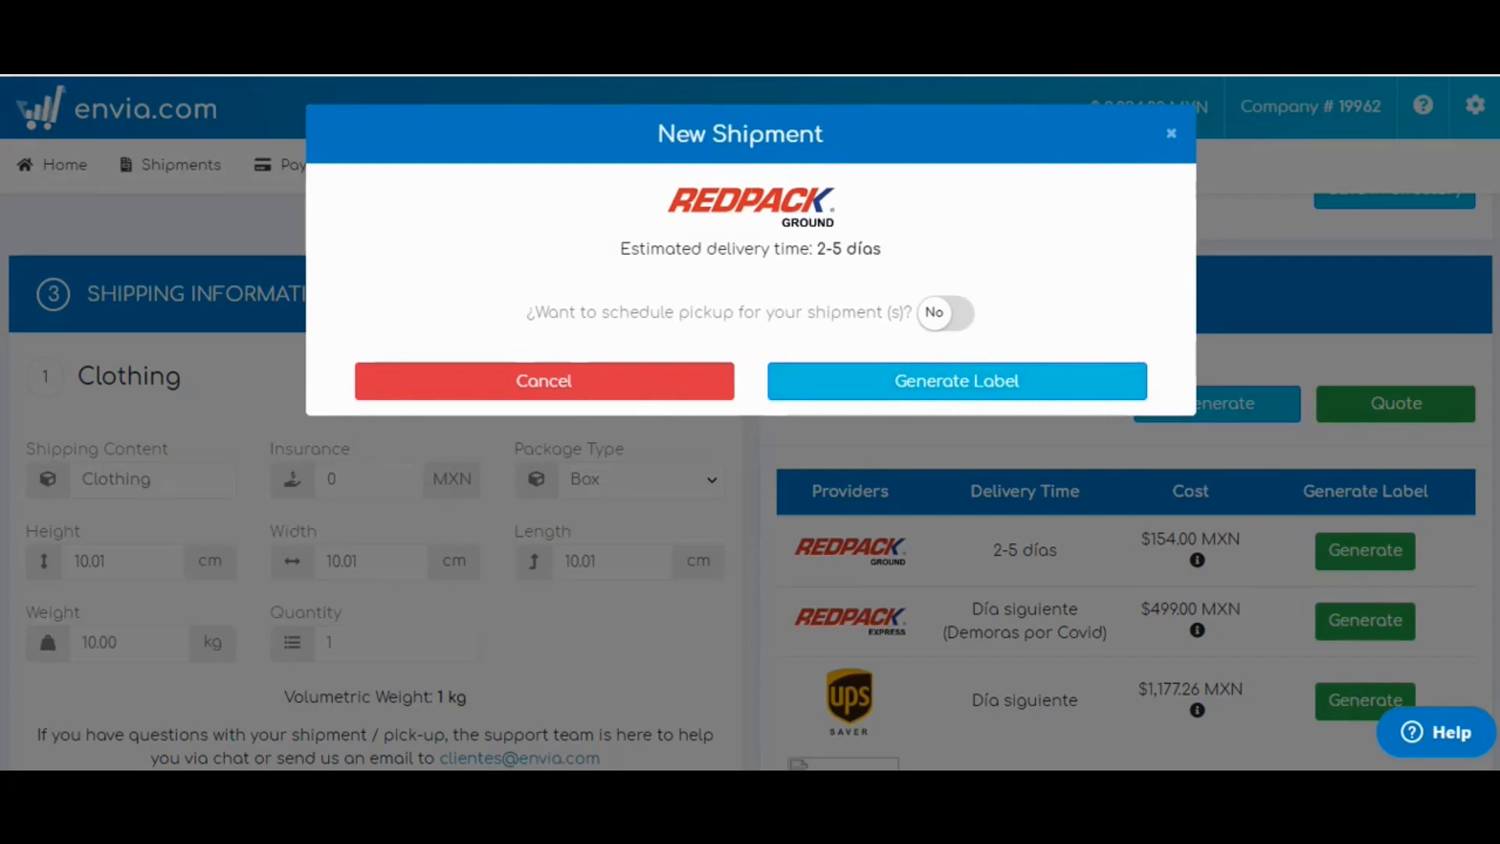
Leave pickup scheduling at No and generate the Redpack Ground label.
click(946, 314)
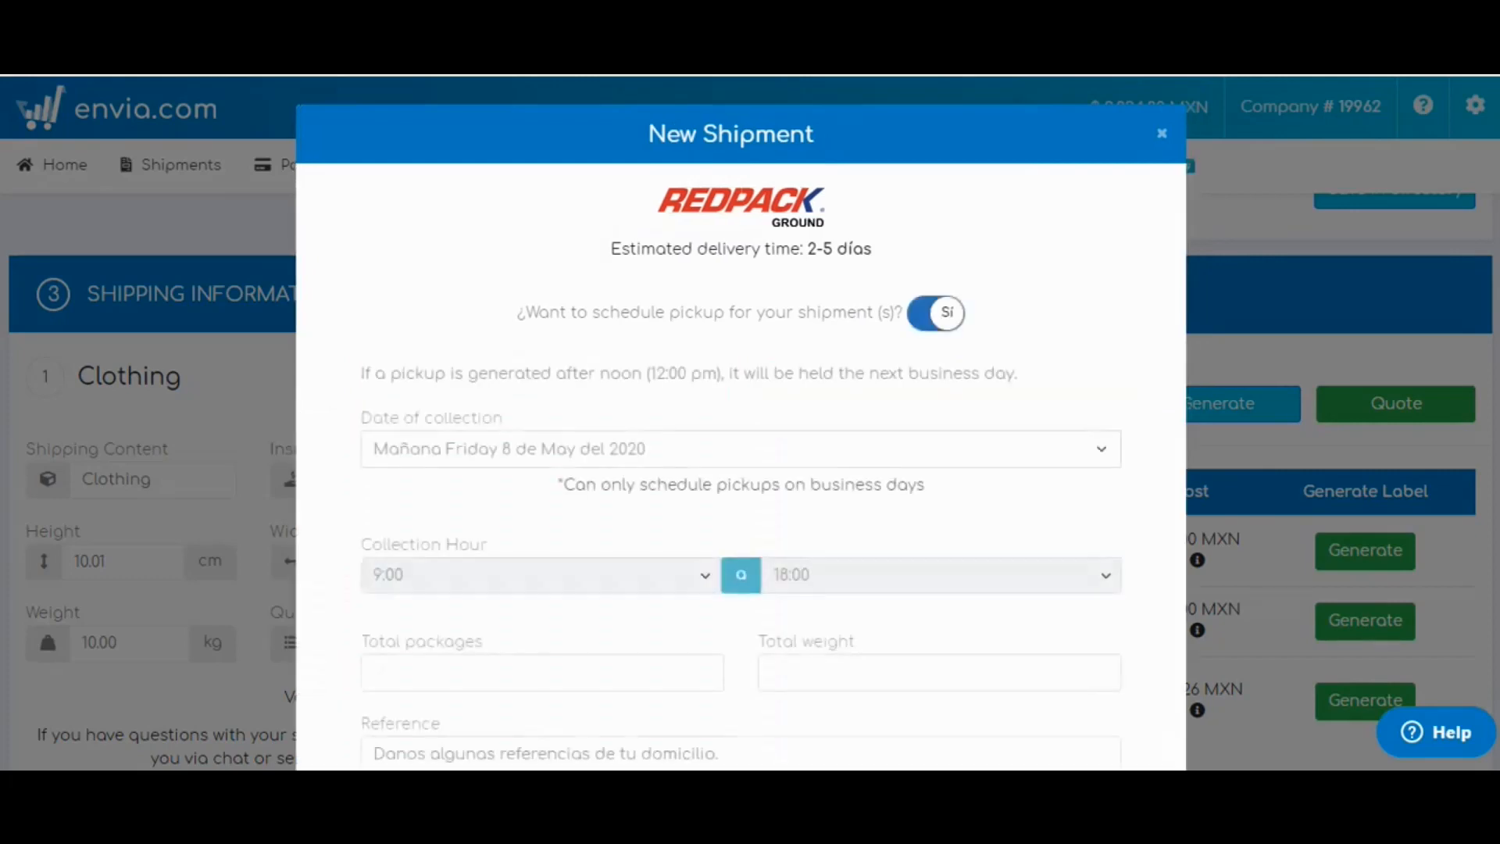
click(936, 314)
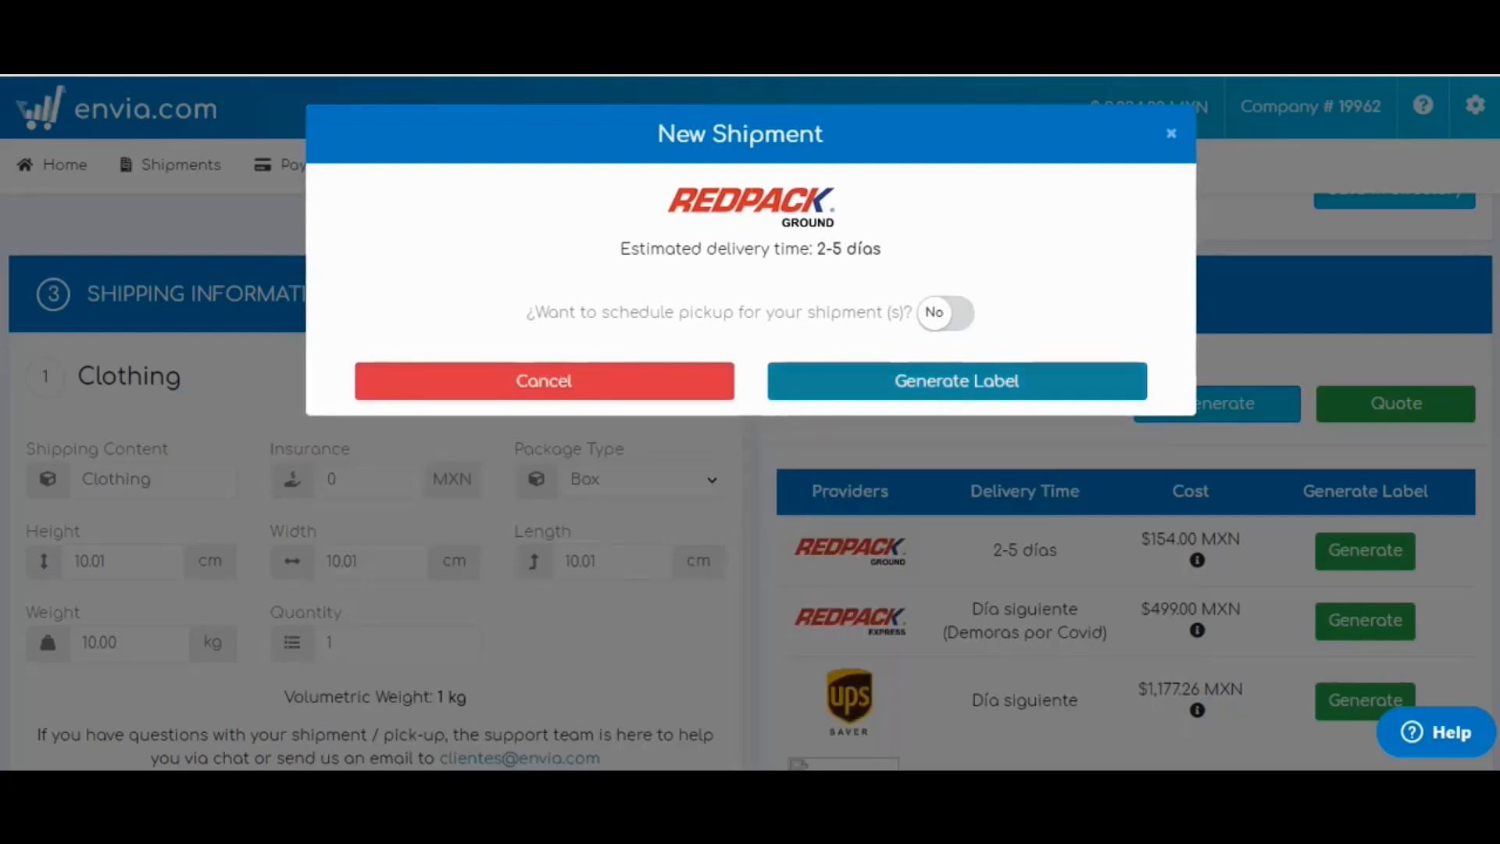
click(957, 381)
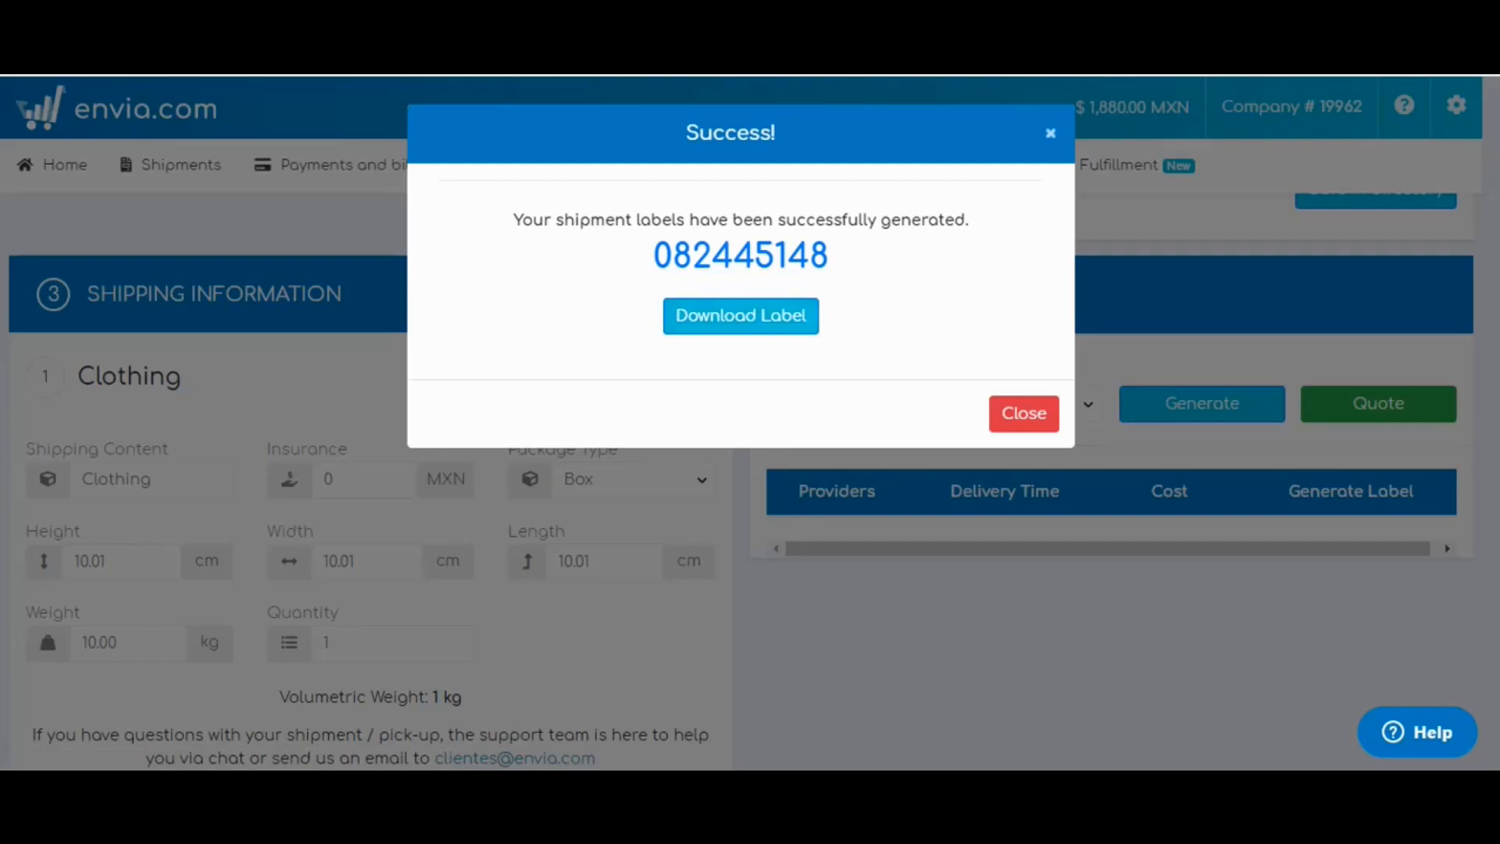
Close the label Success dialog.
click(1051, 133)
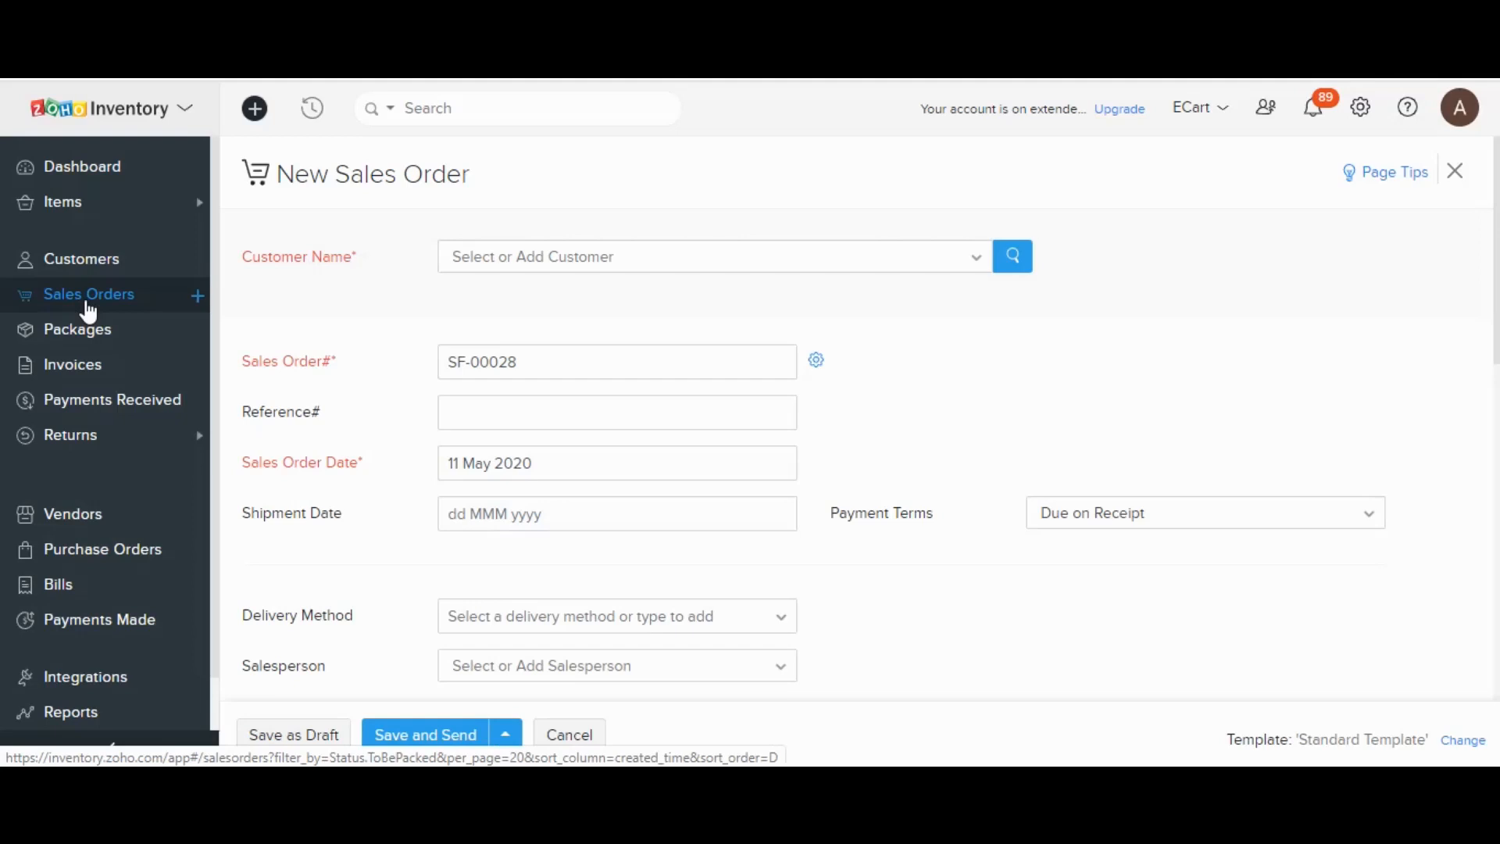
Open shipped package PKG-00105 and review its carrier carssa, ship date 06 May 2020 and tracking number.
click(104, 338)
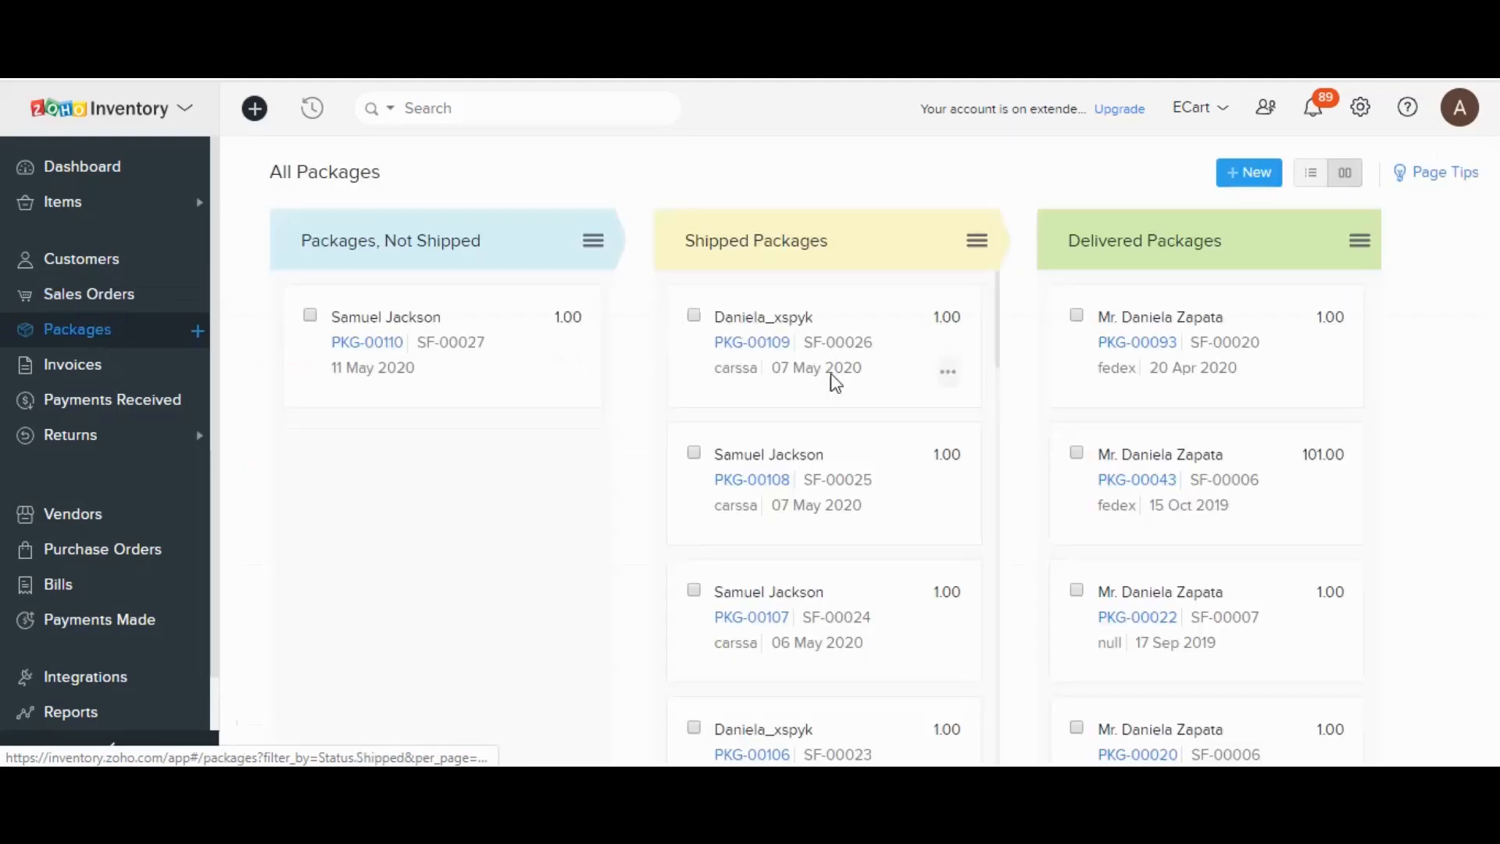
scroll(869, 373, down, 1)
scroll(864, 372, down, 4)
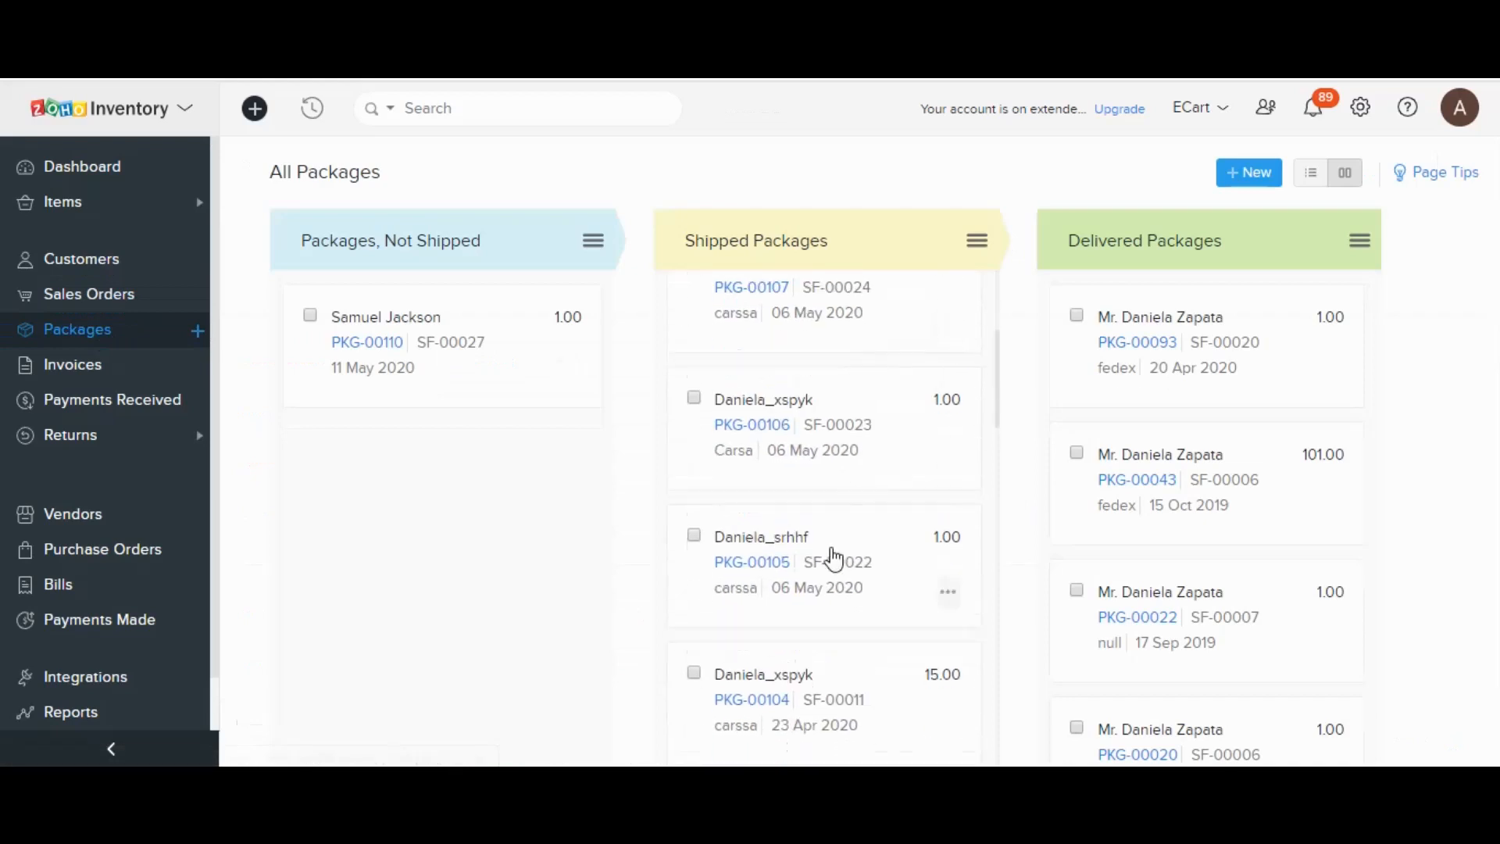
click(834, 558)
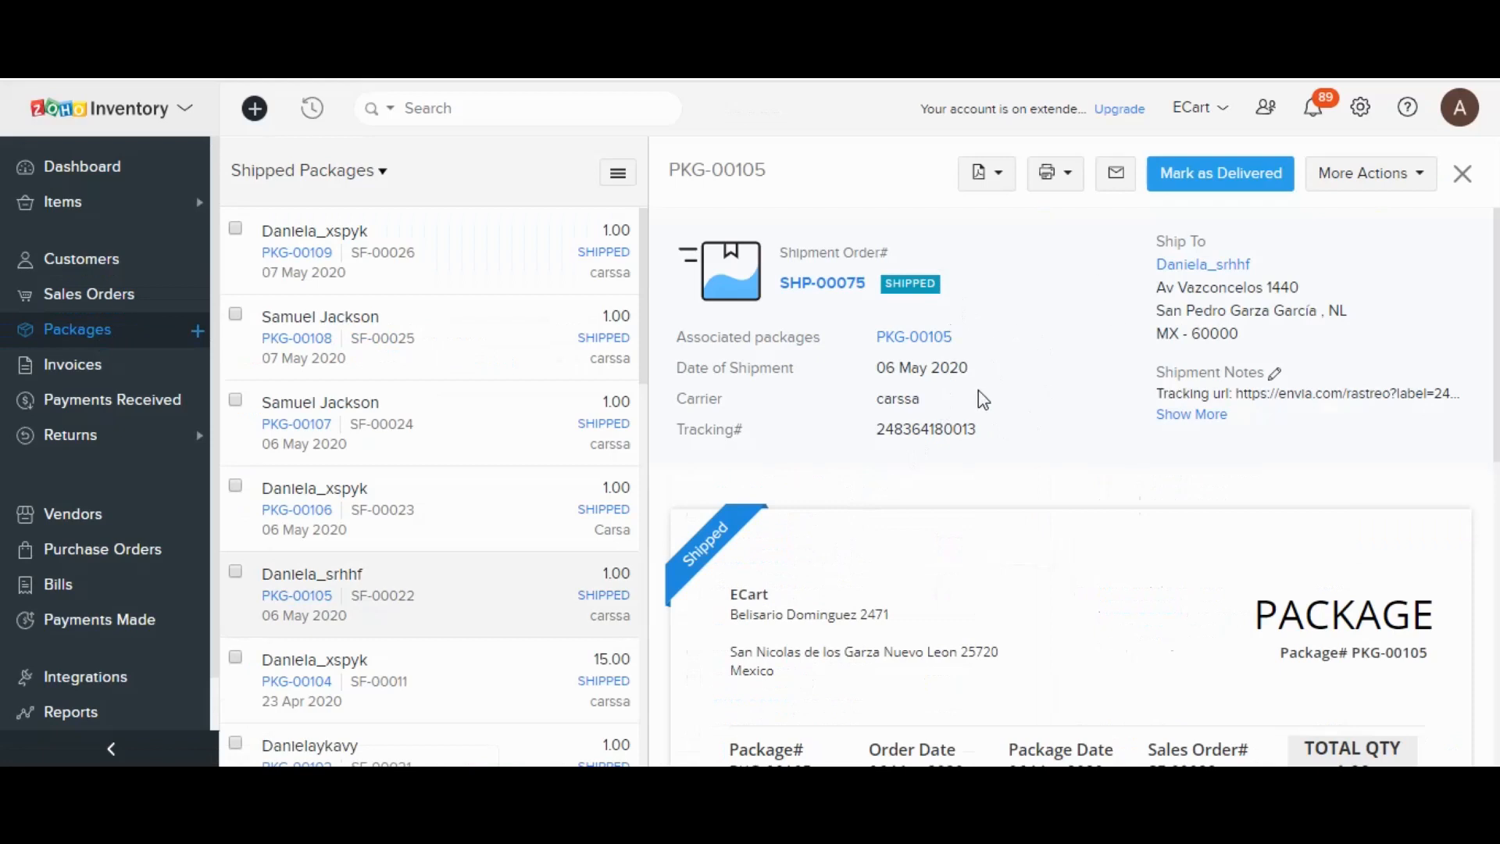
double_click(869, 398)
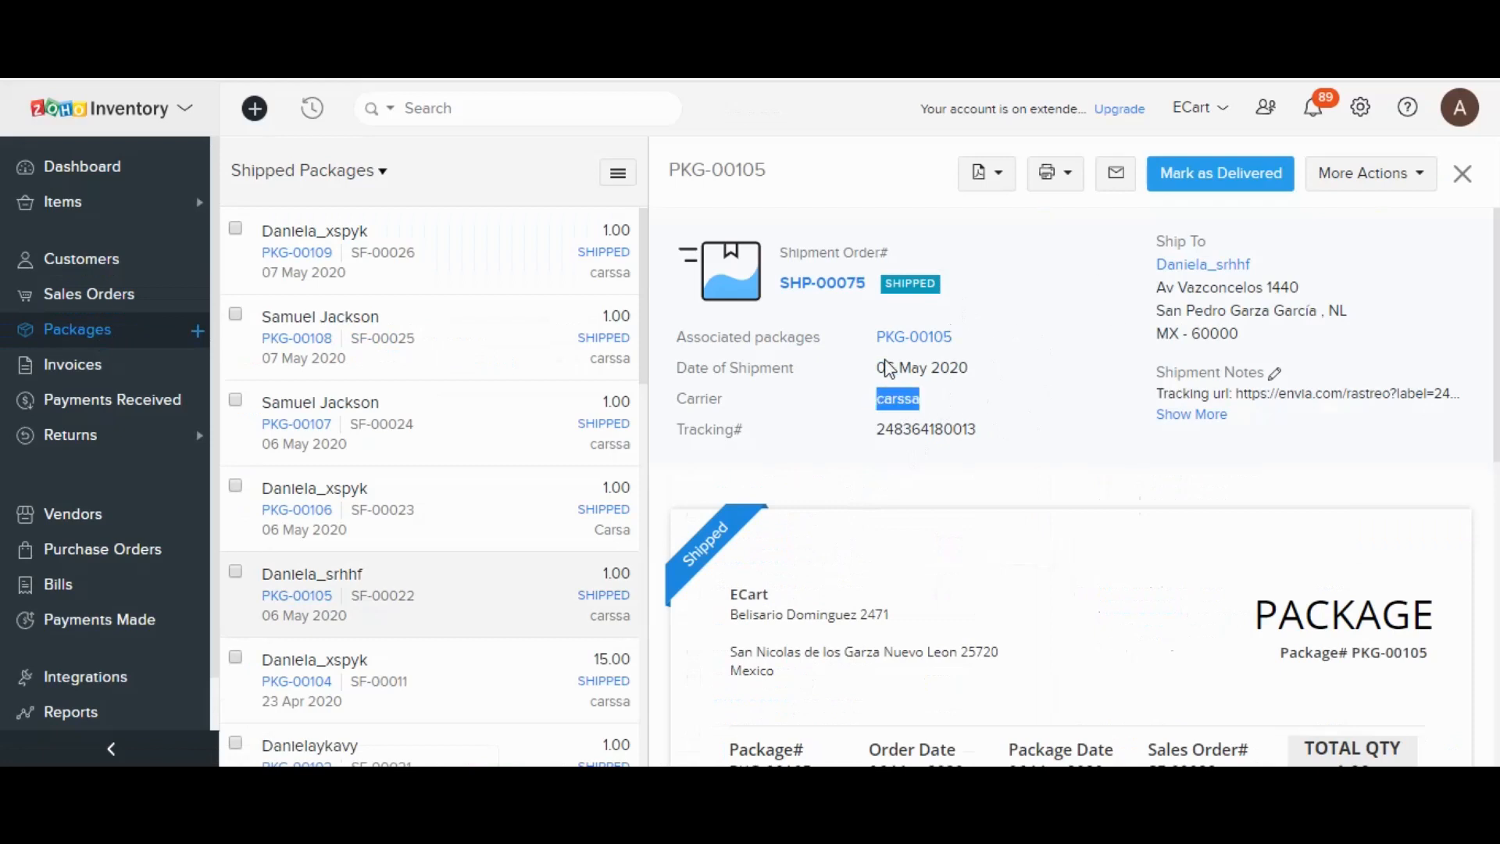
drag(877, 367, 969, 378)
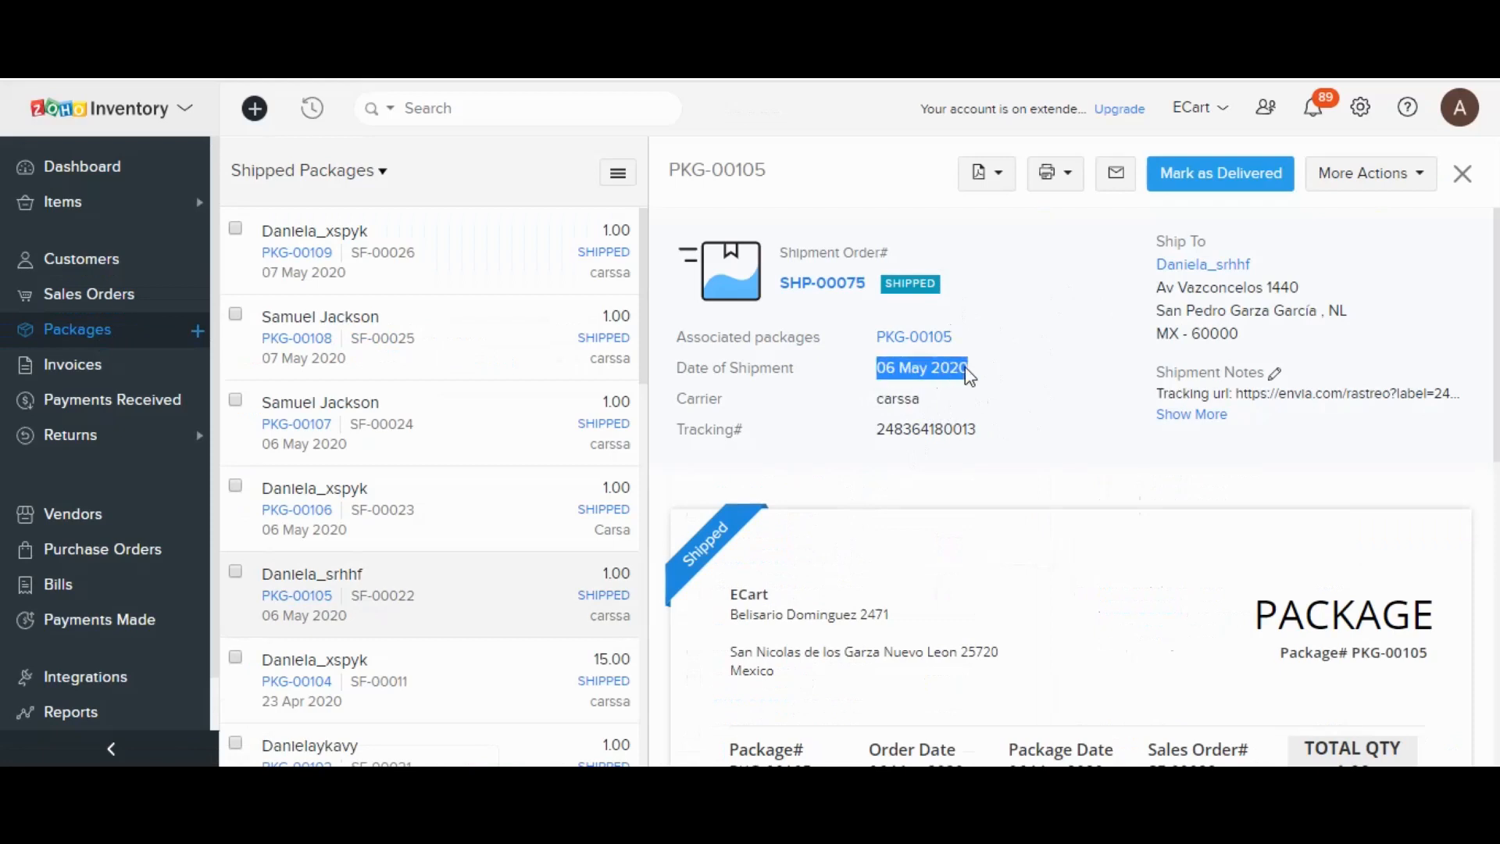
drag(877, 429, 989, 451)
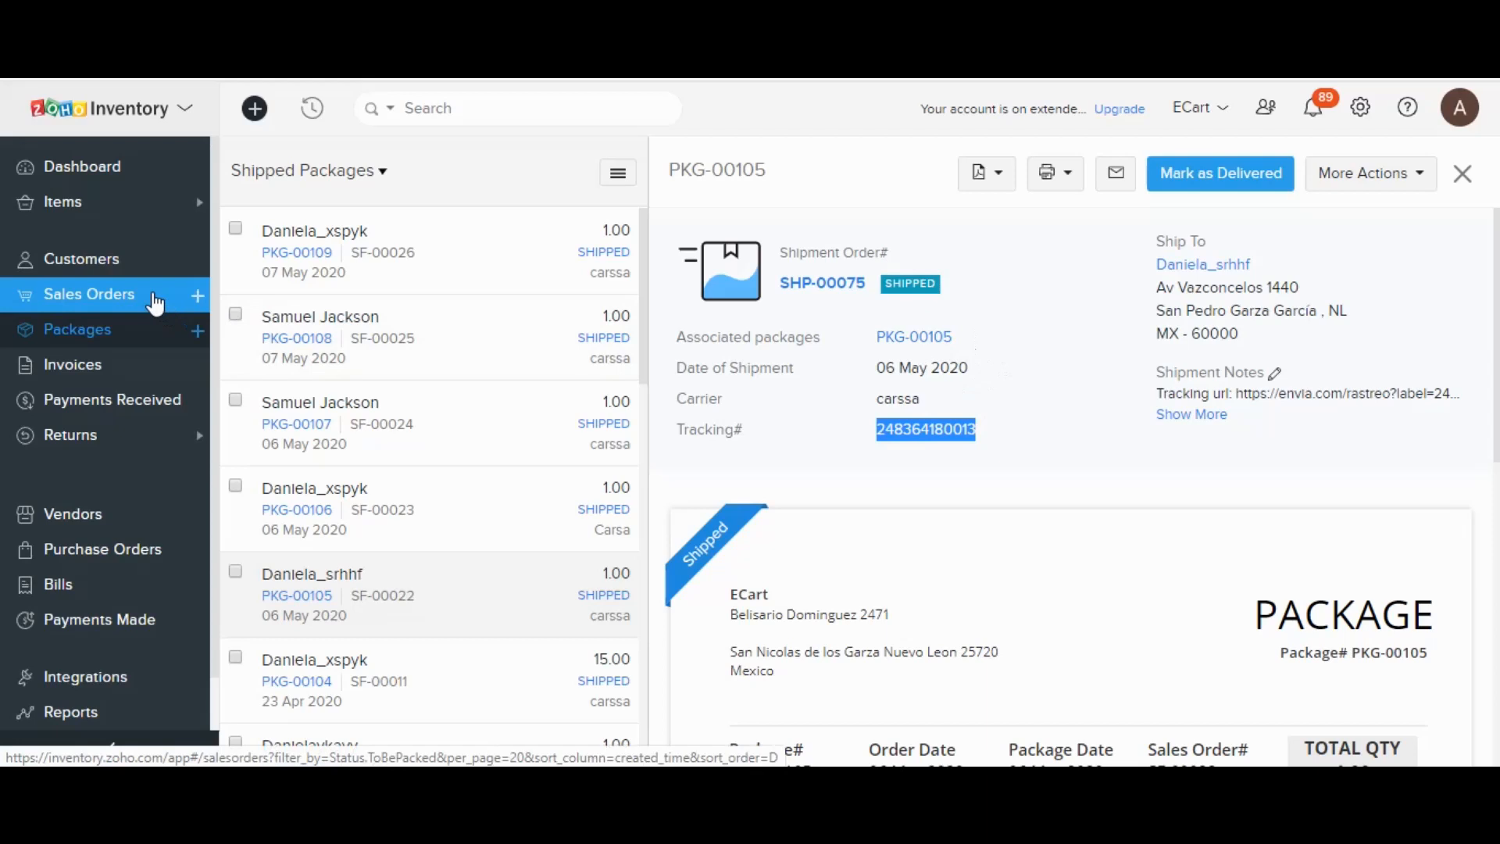
From the Sales Orders list, begin a blank new sales order numbered SF-00028.
click(155, 304)
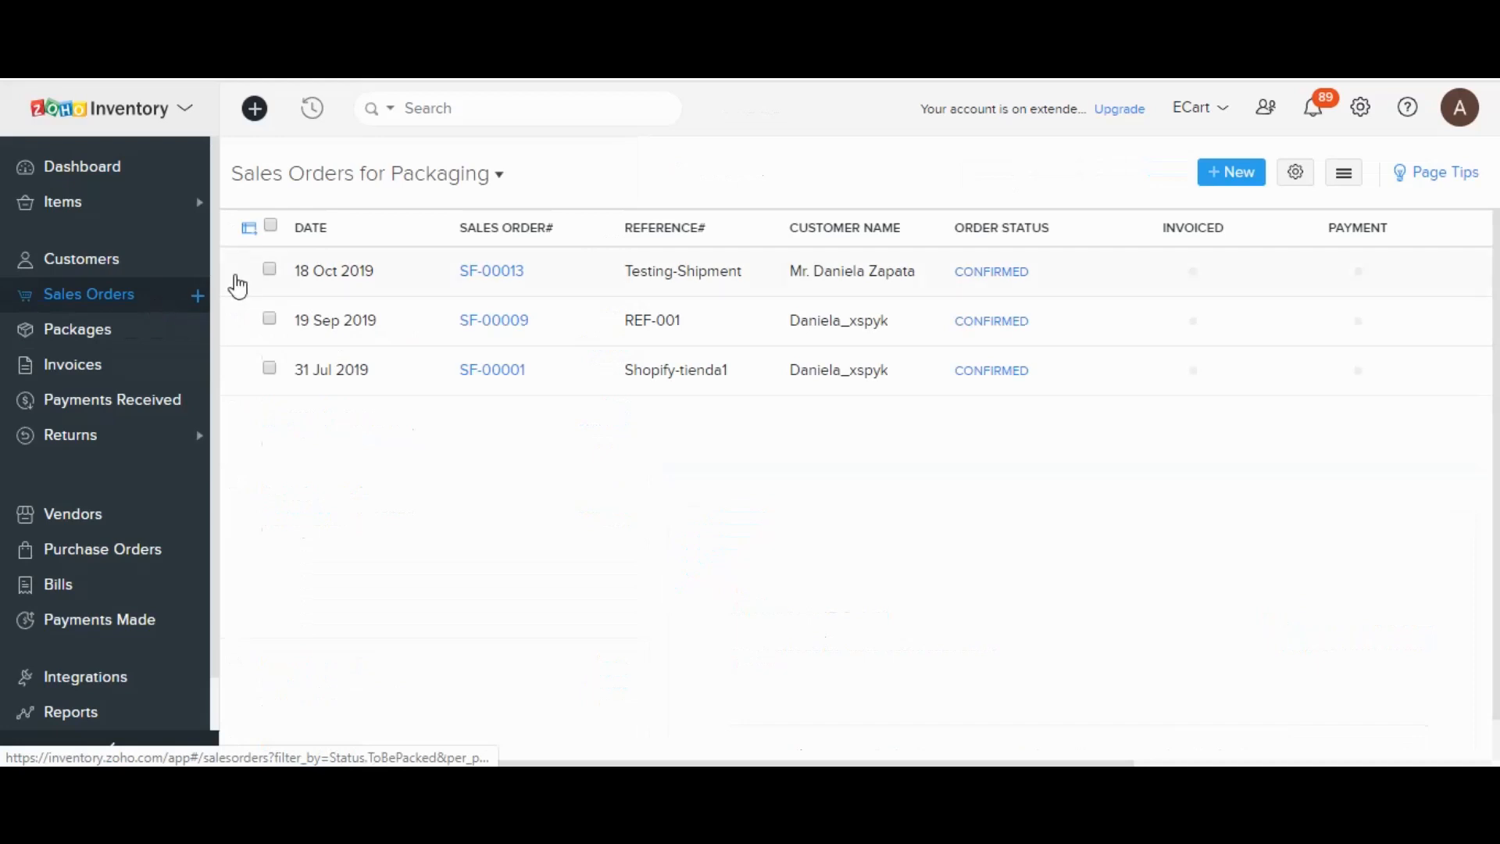
click(1300, 175)
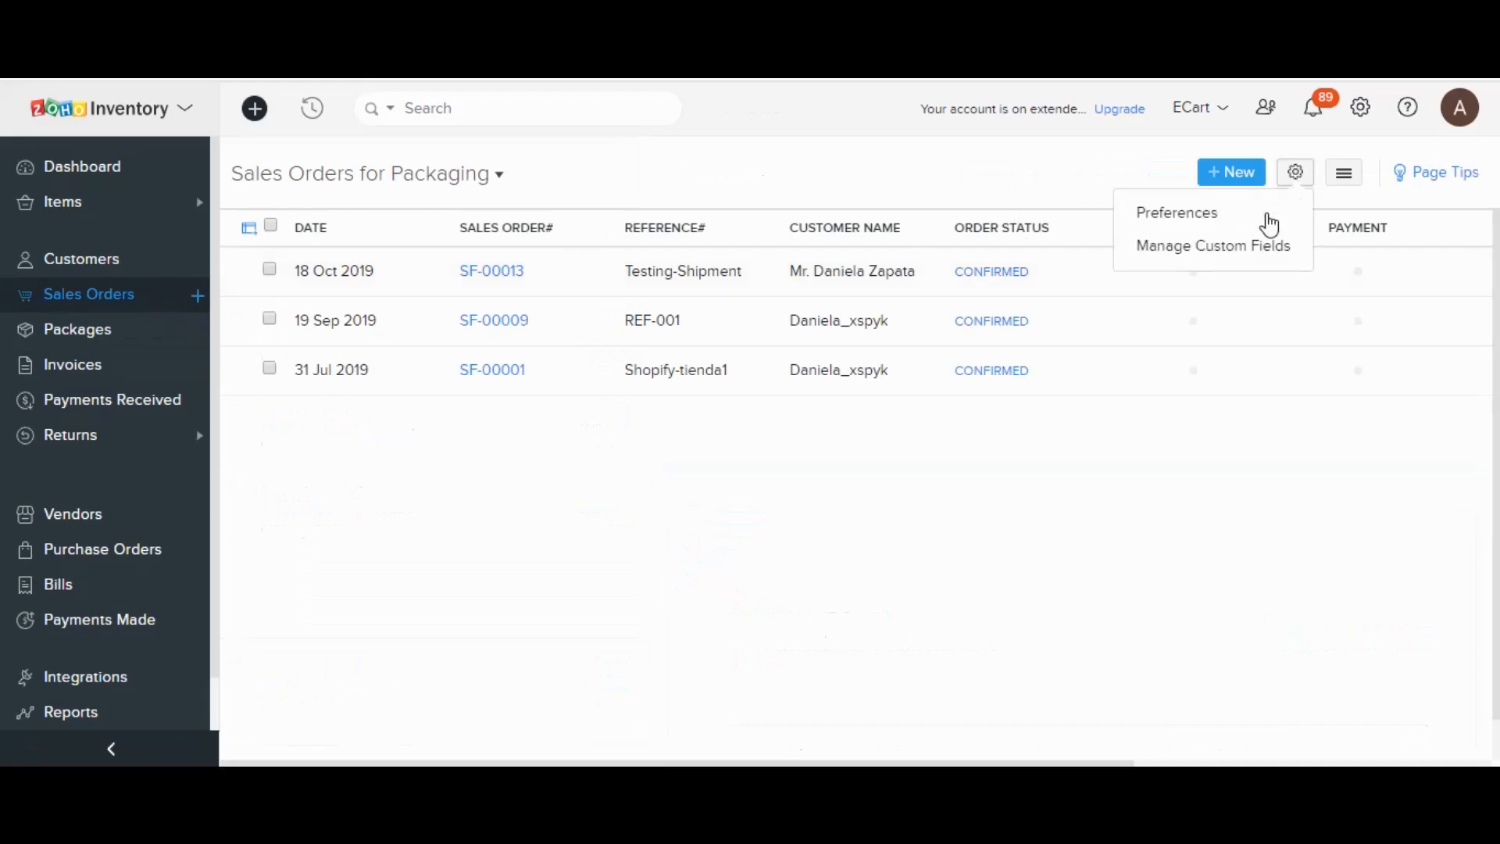
click(1116, 484)
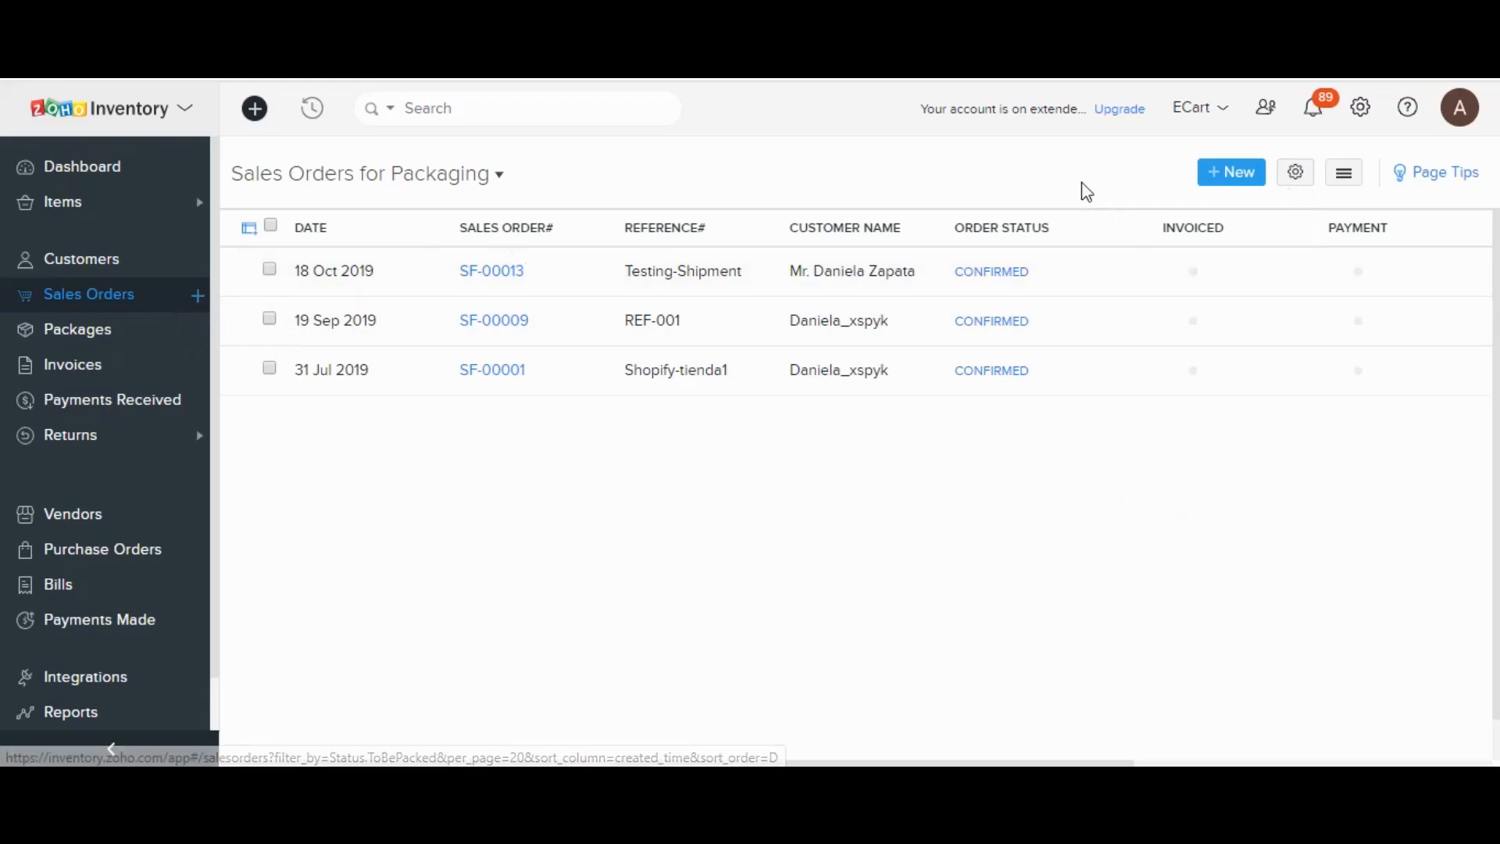
click(1226, 183)
scroll(914, 298, down, 2)
scroll(912, 305, up, 2)
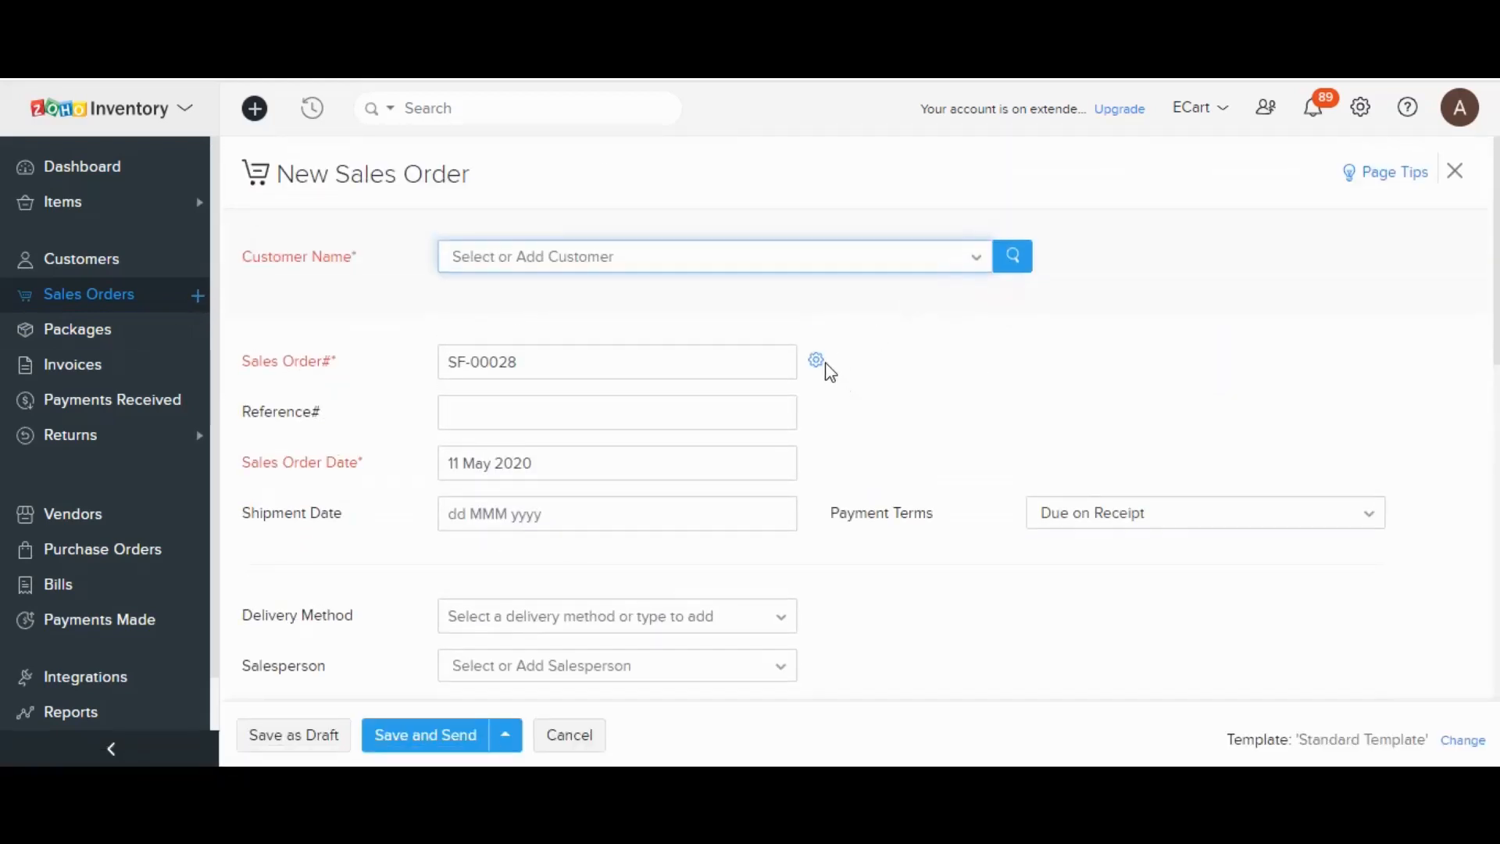
Review the Sales Order# numbering settings twice, leaving auto-generation with prefix SF- unchanged.
click(815, 362)
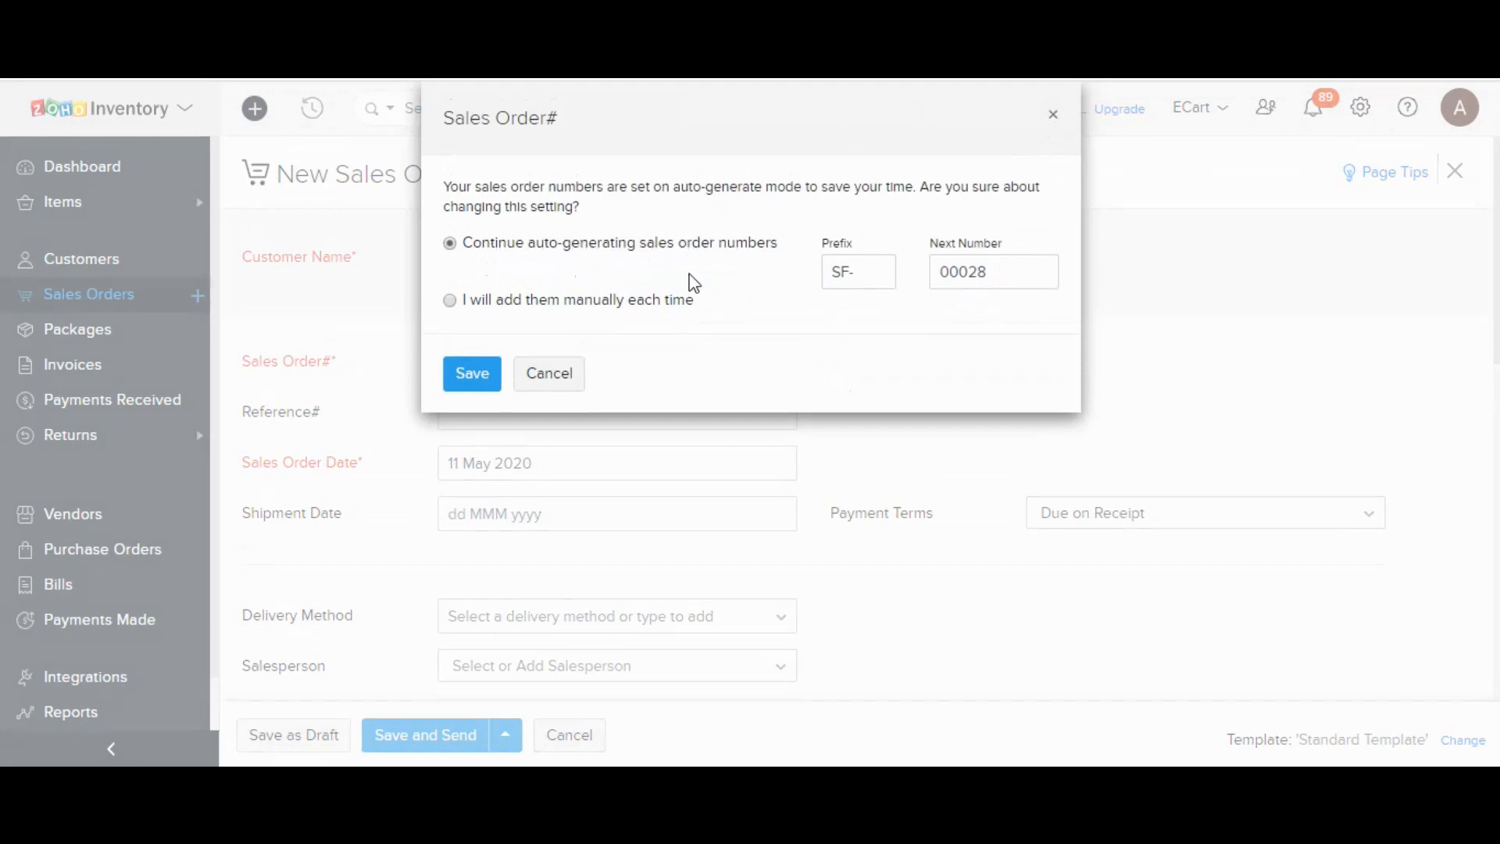
click(1052, 115)
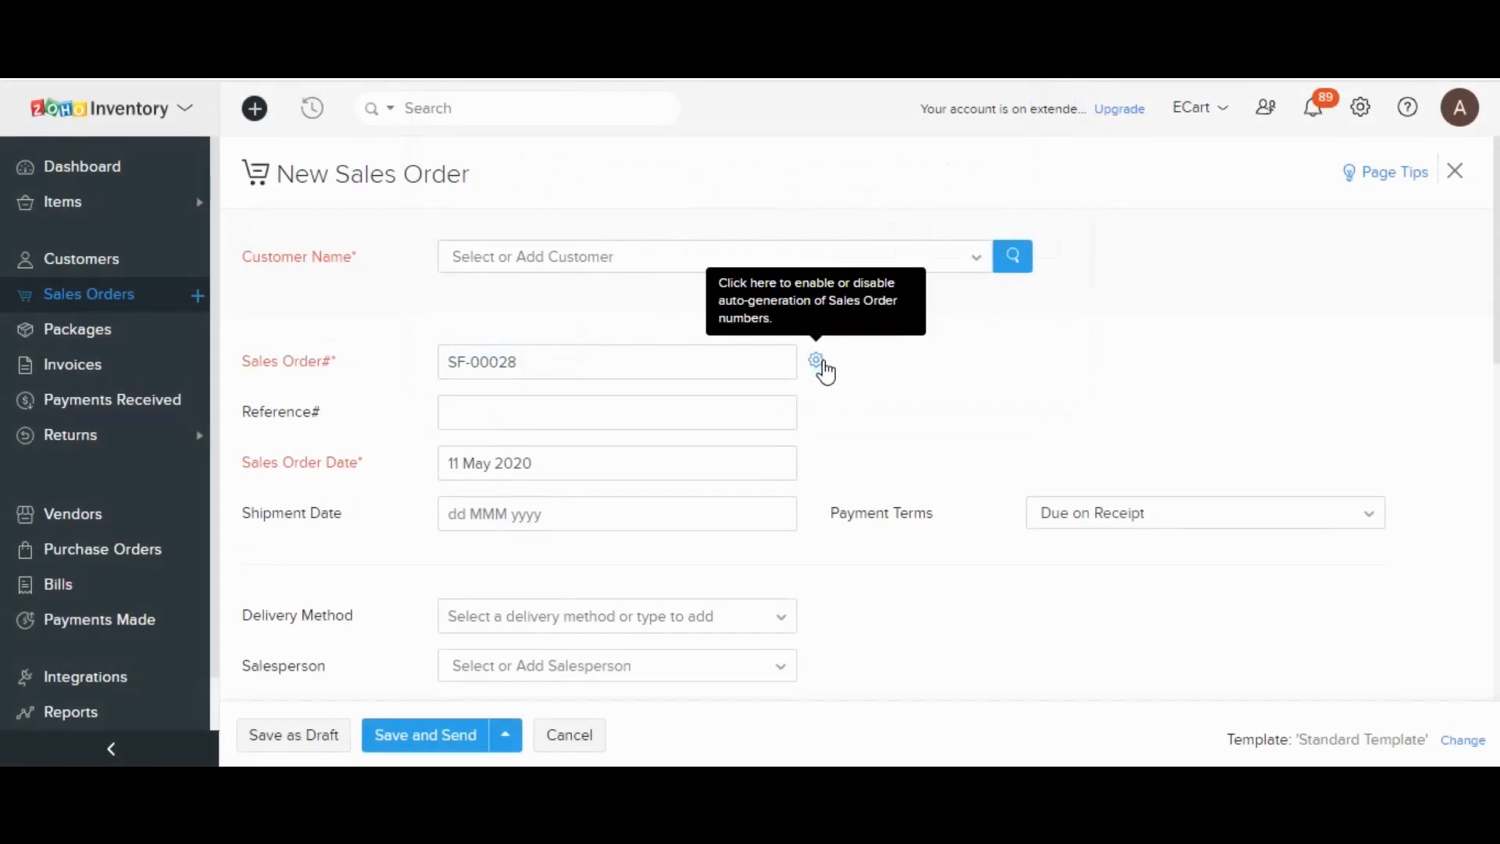
click(823, 364)
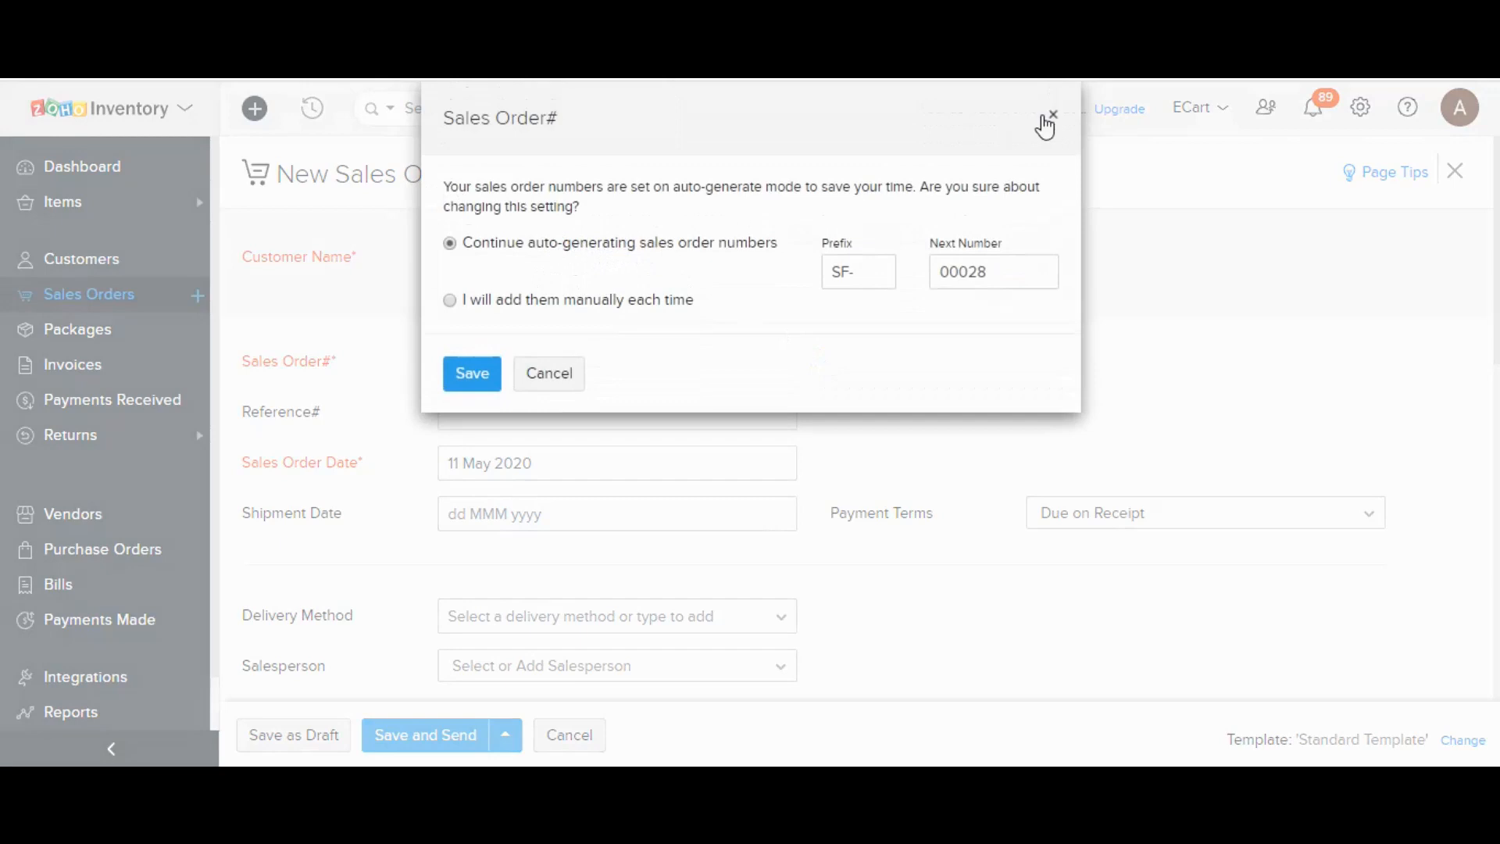
click(1059, 123)
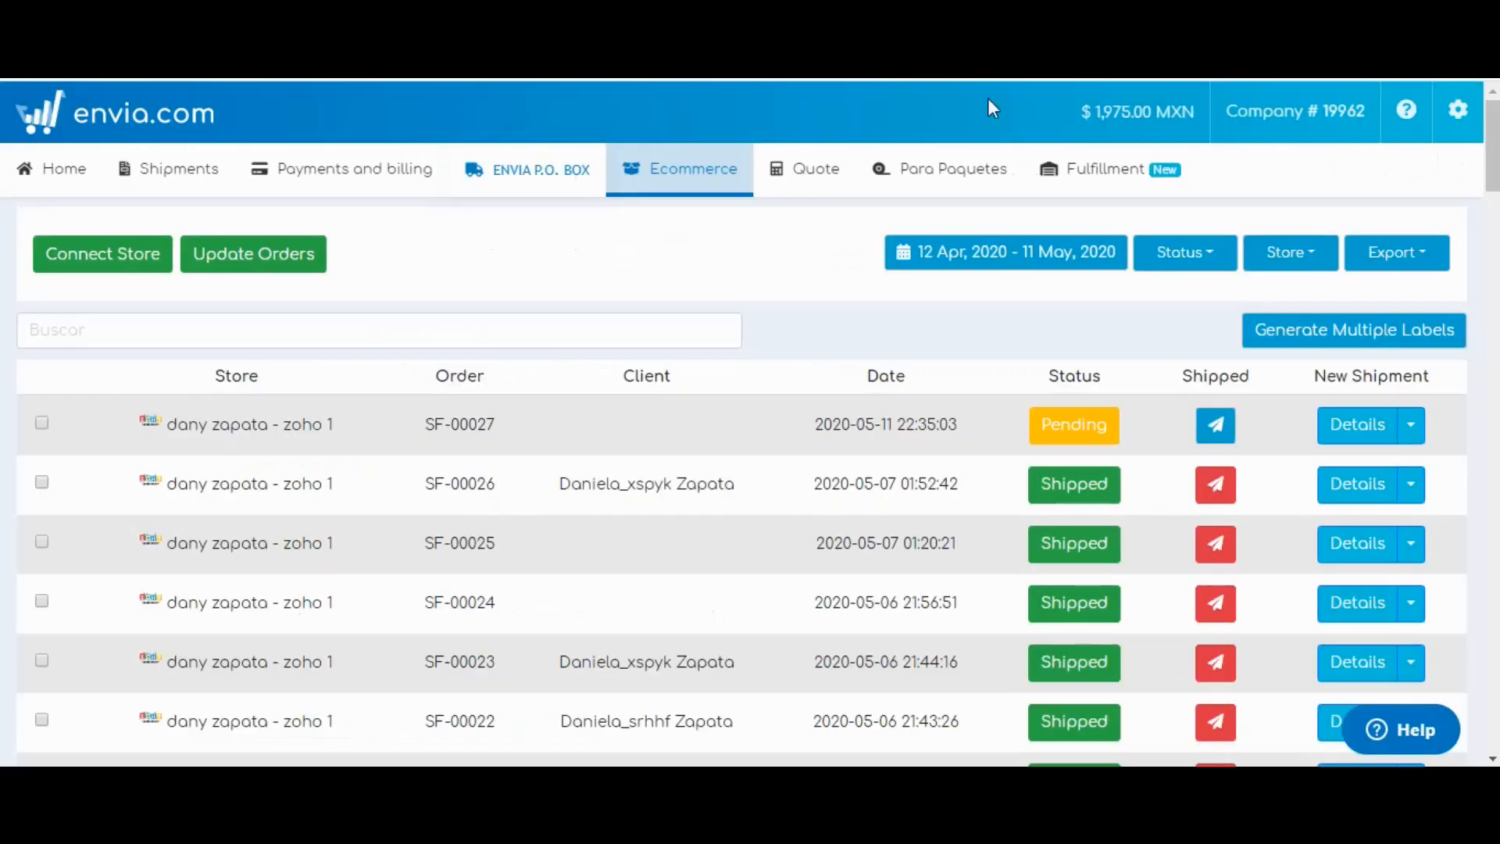
scroll(805, 325, down, 2)
scroll(502, 382, down, 5)
scroll(493, 380, up, 4)
scroll(494, 381, up, 3)
scroll(488, 405, down, 3)
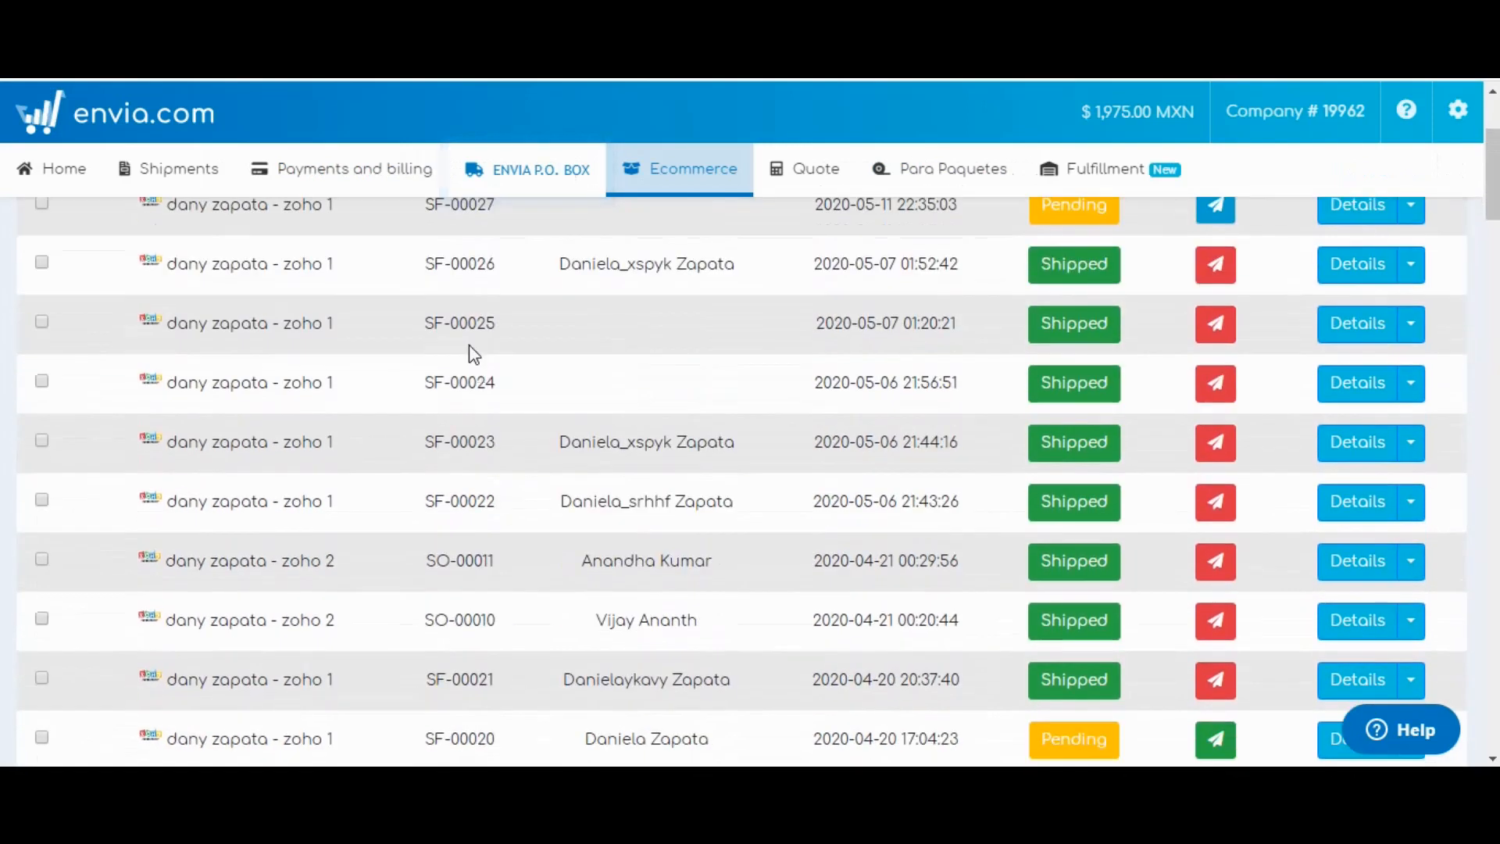
scroll(477, 398, up, 3)
scroll(473, 406, down, 1)
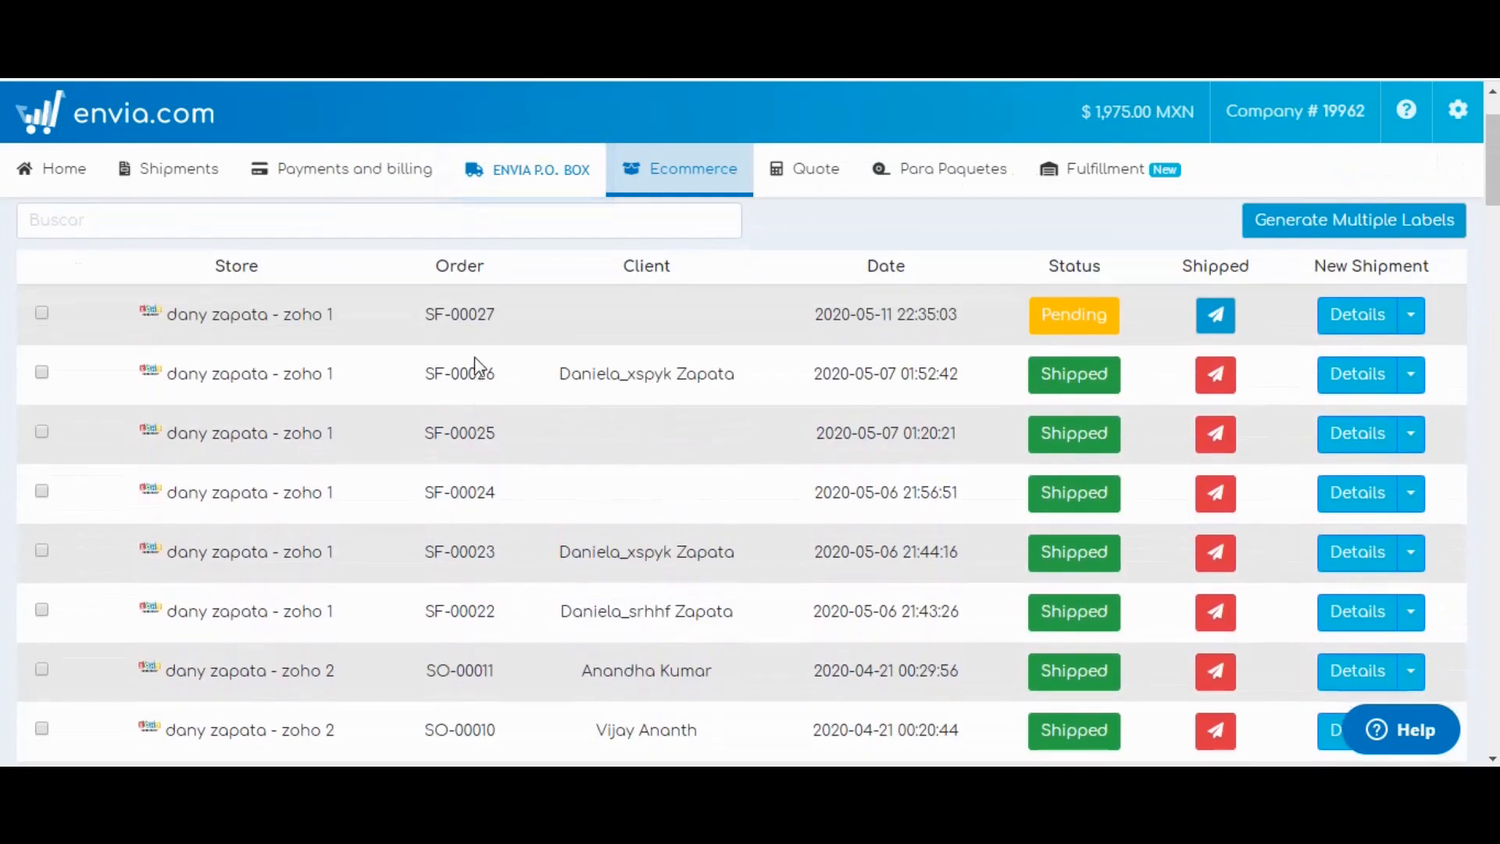
click(438, 313)
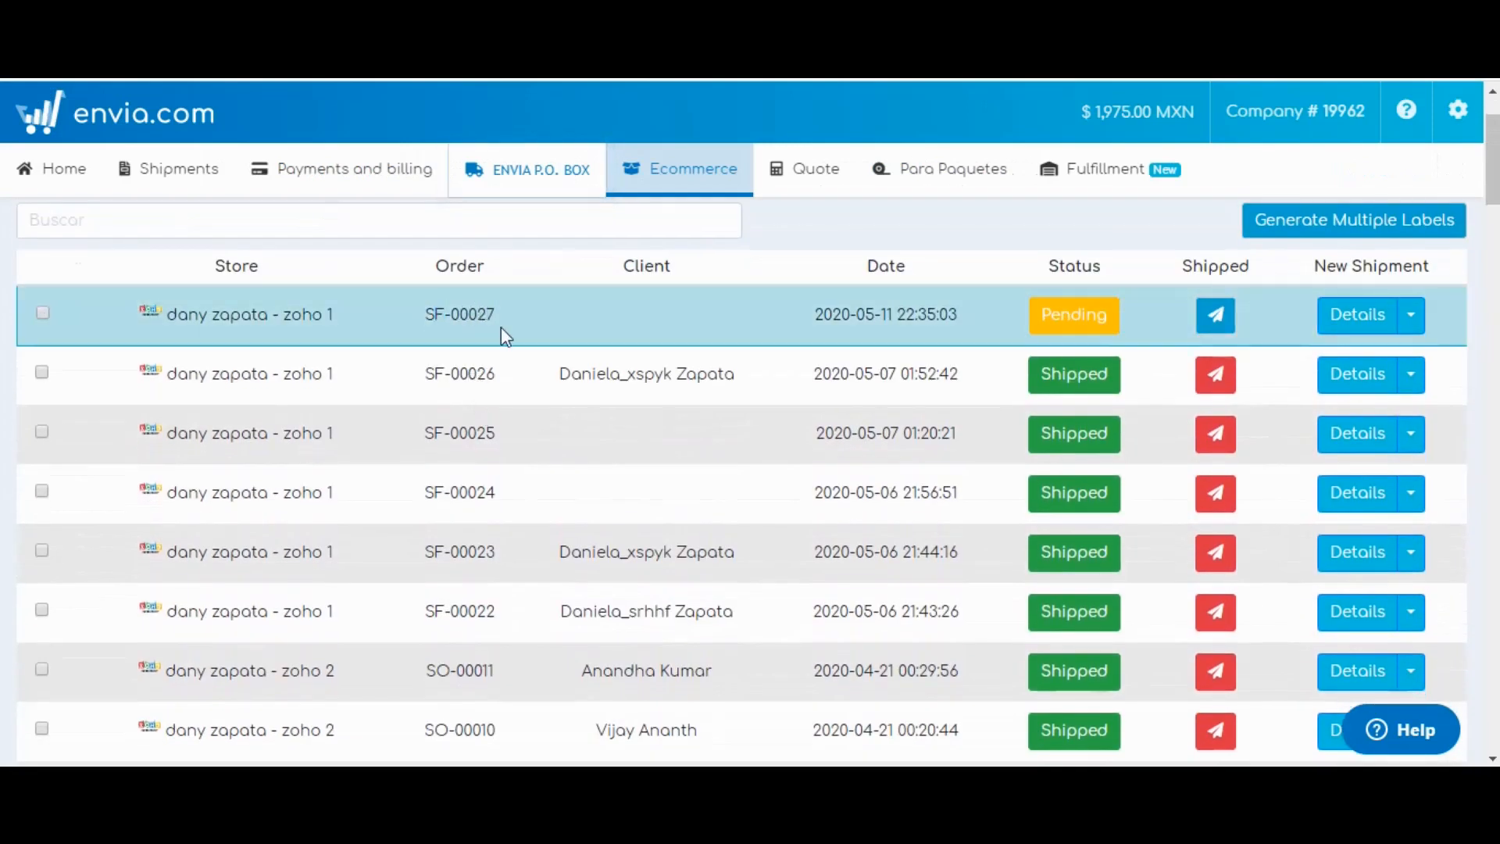
scroll(496, 332, down, 7)
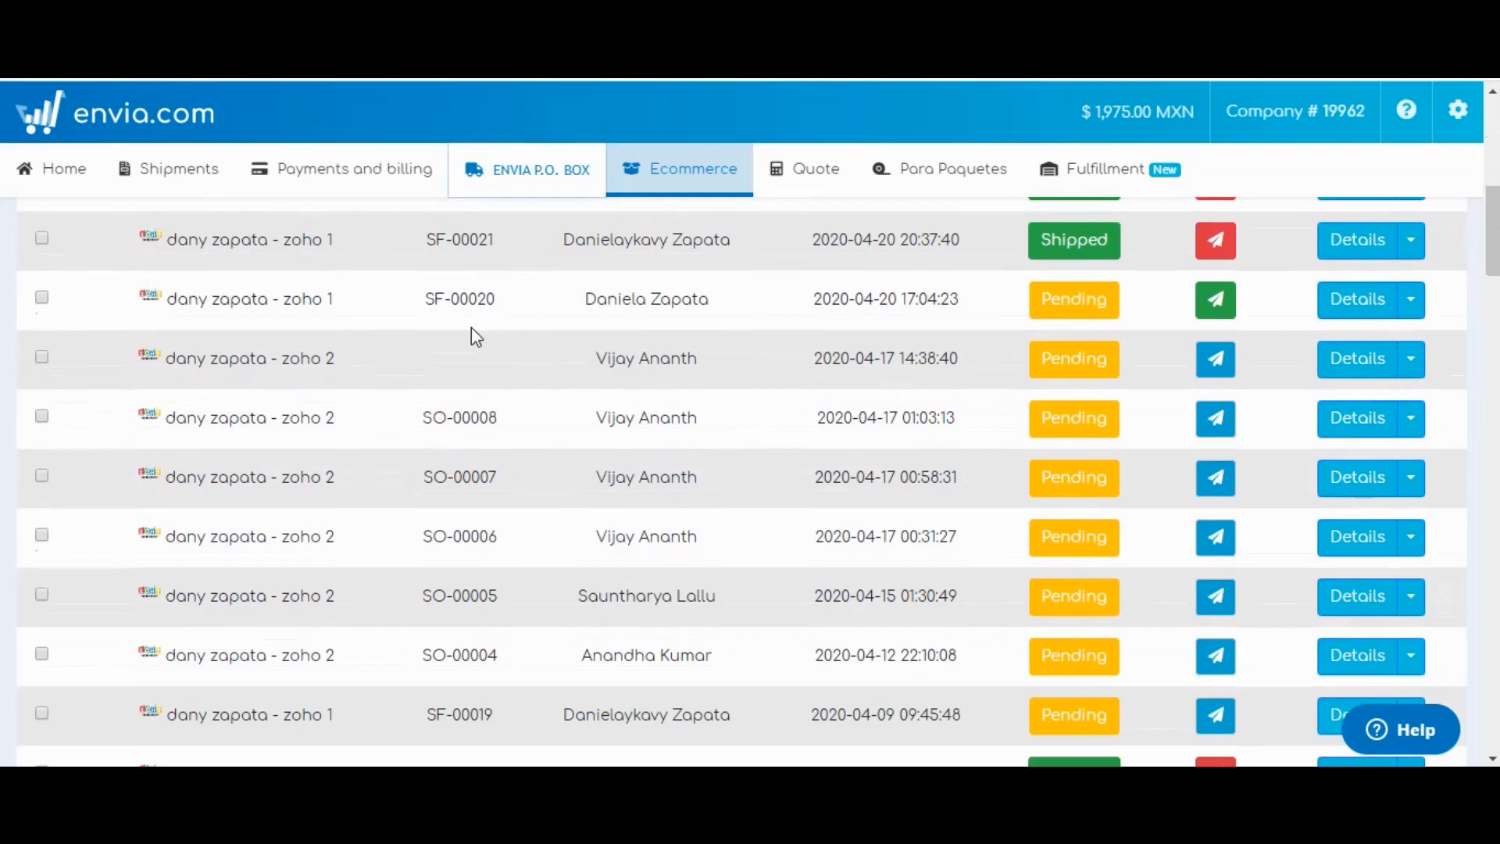
Choose Make a Payment under Payments and billing to reach the Recharge balance page.
click(426, 173)
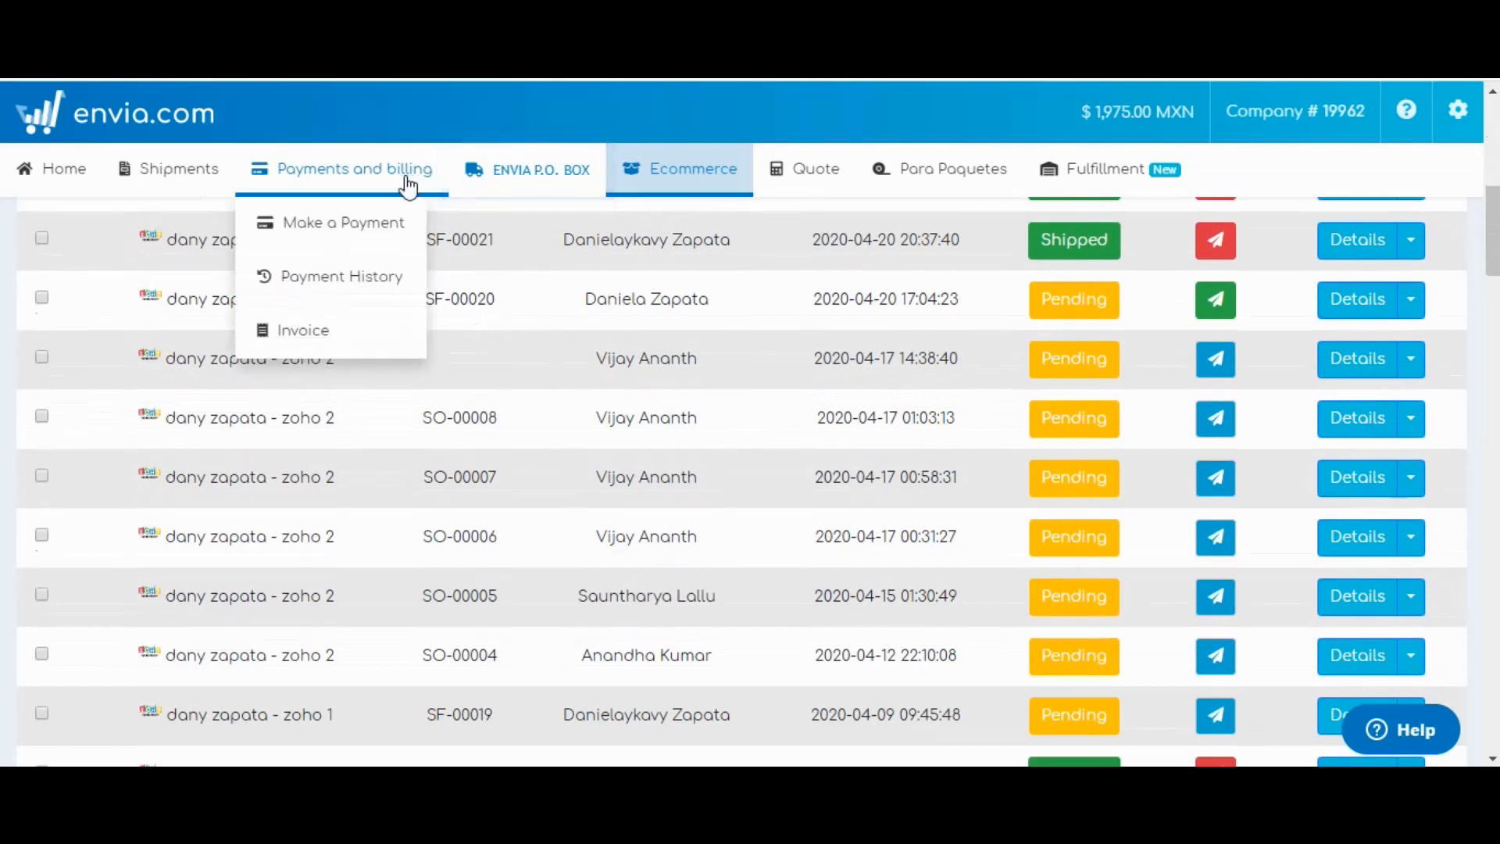
click(377, 227)
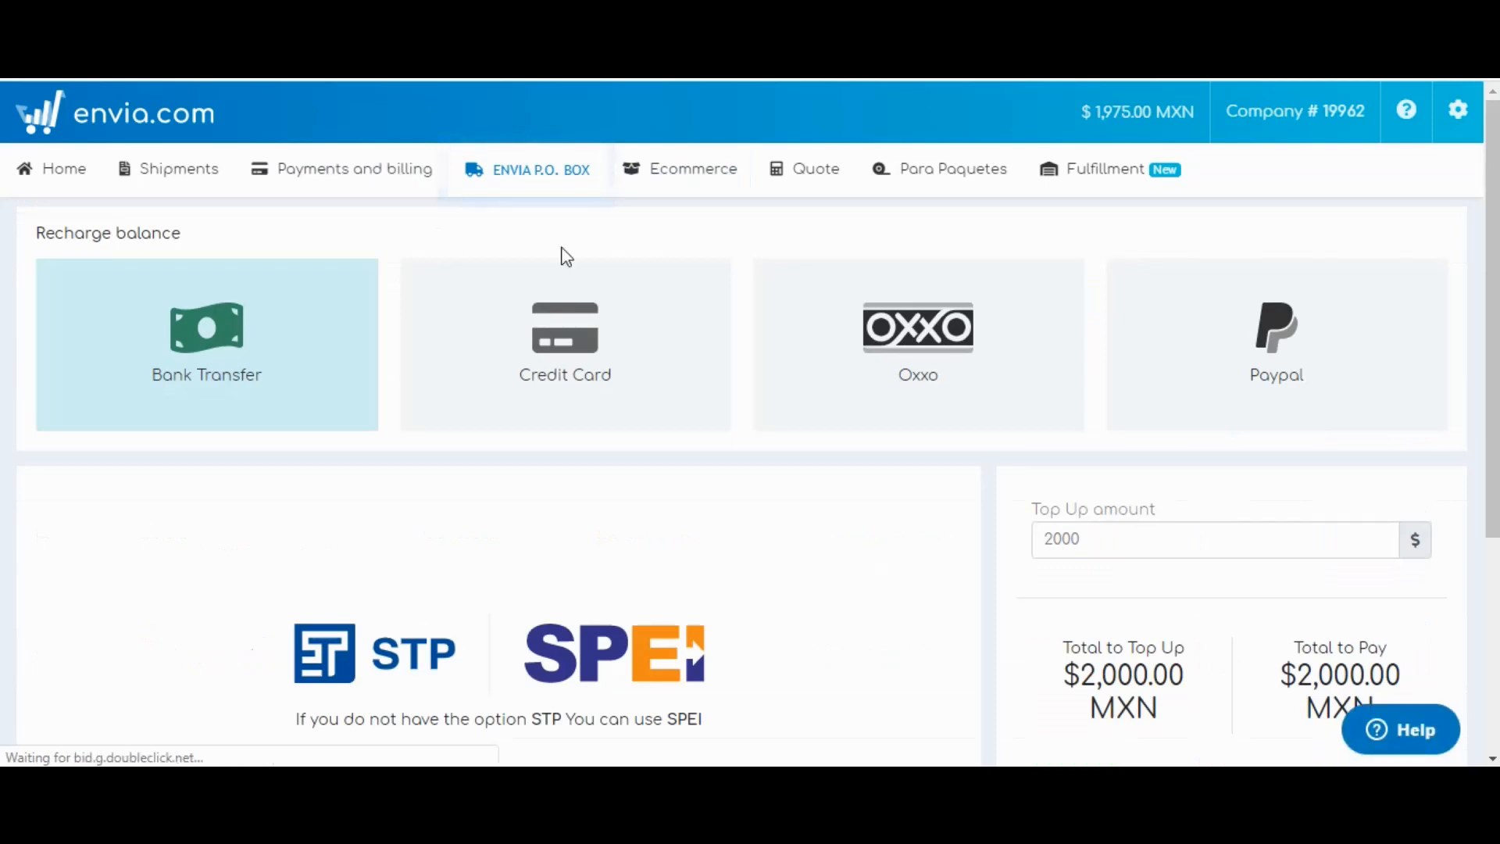
scroll(886, 296, down, 1)
scroll(869, 334, up, 1)
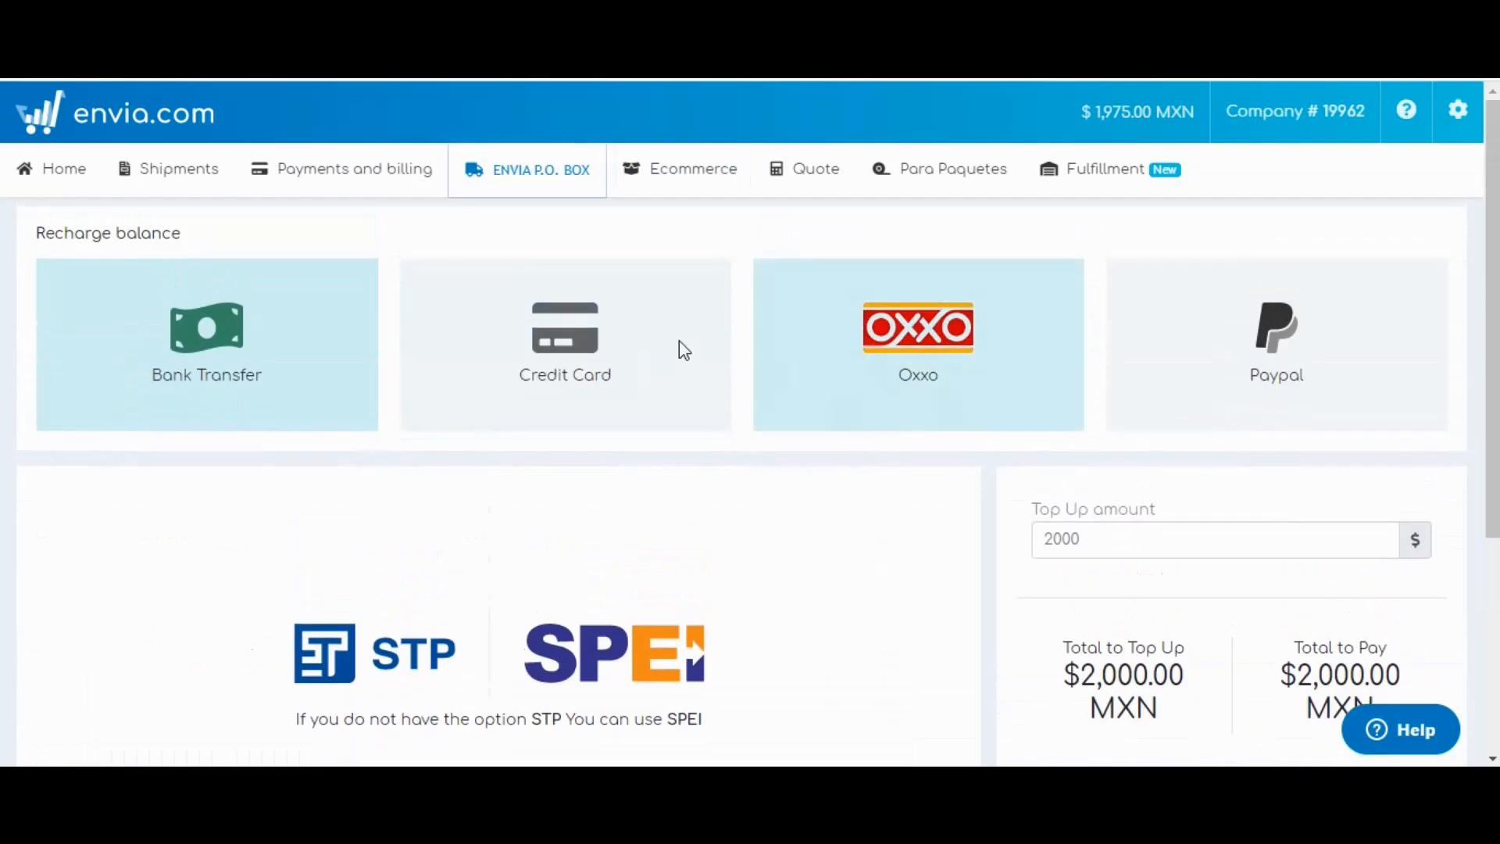